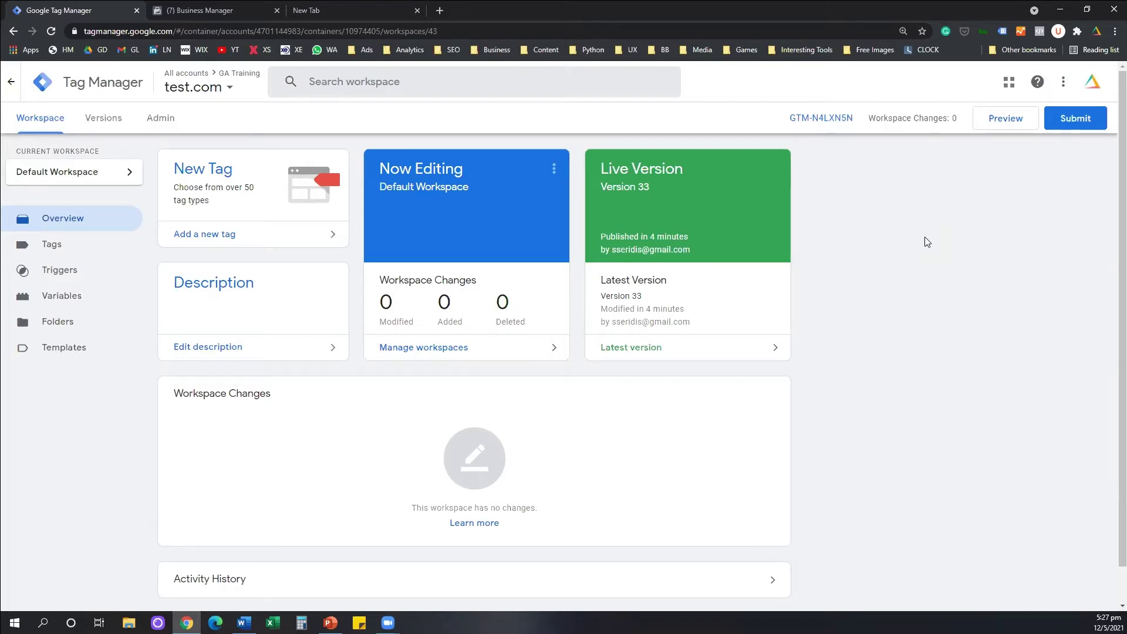
Switch to the Facebook Business Manager home page for XYZ Lab.
click(231, 8)
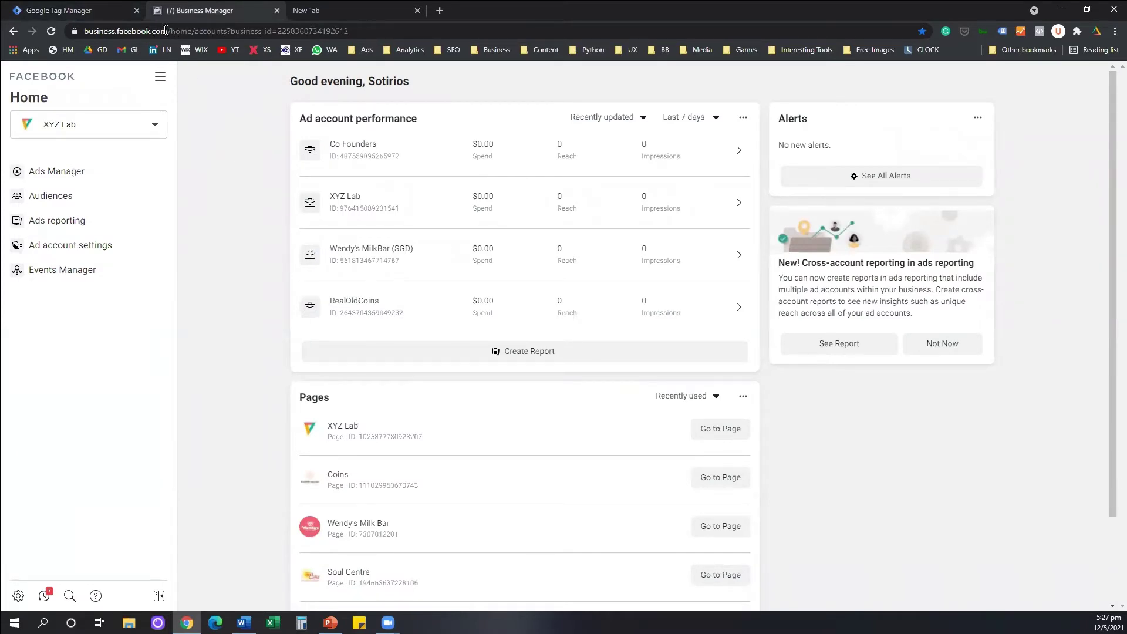
drag(90, 30, 168, 30)
key(shift+Home)
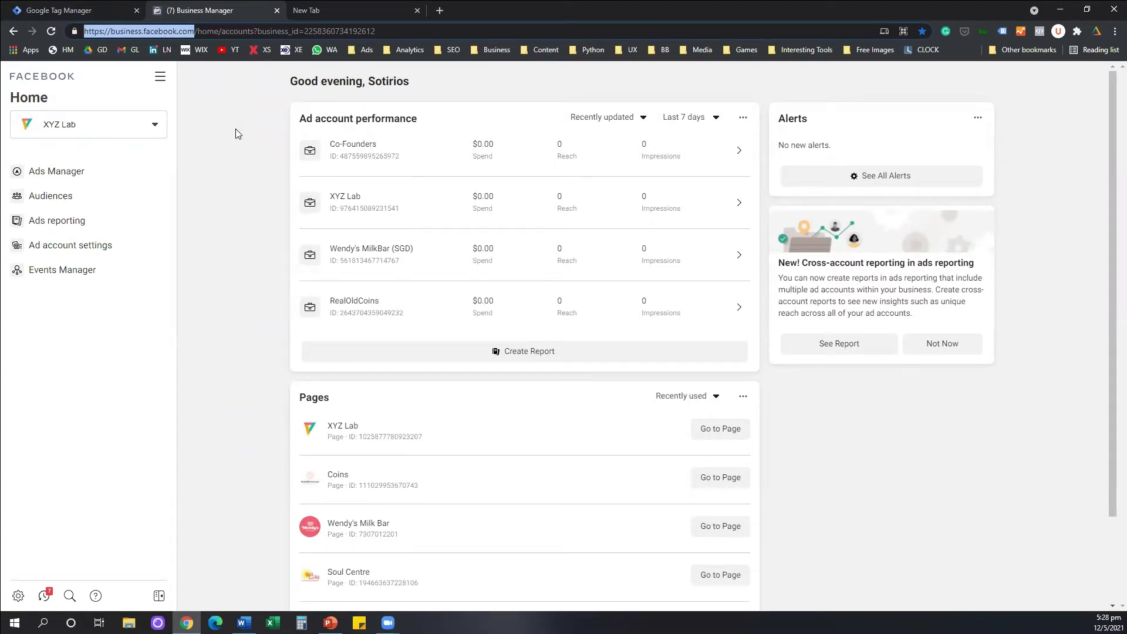
click(111, 10)
click(179, 10)
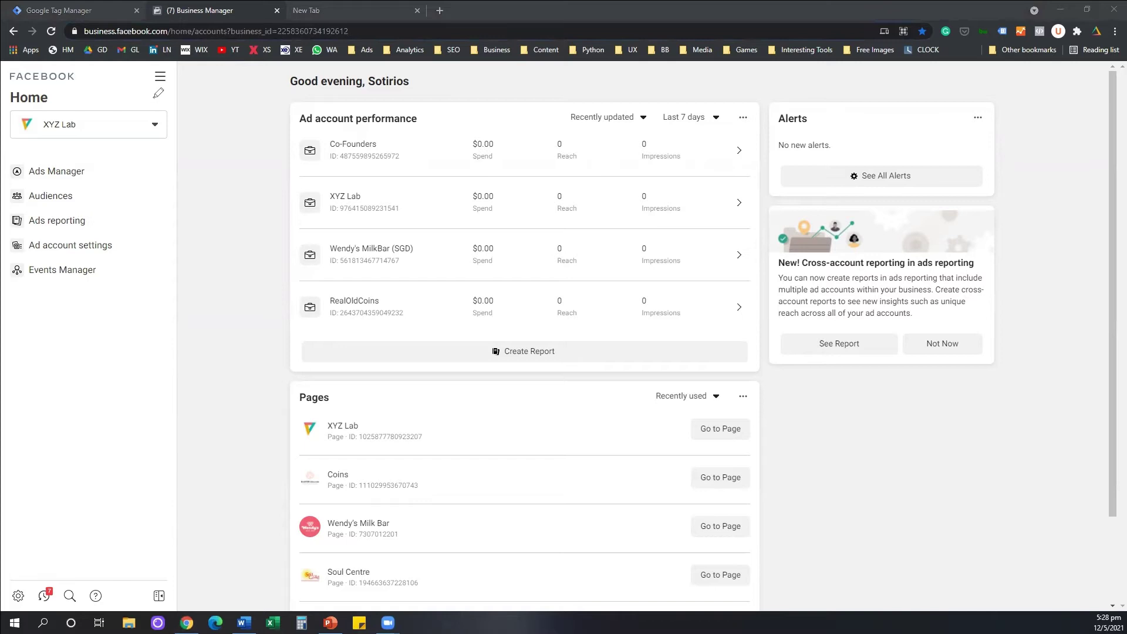
mouse_move(142, 97)
mouse_down()
mouse_move(186, 98)
mouse_move(148, 60)
mouse_move(140, 88)
mouse_move(152, 107)
mouse_move(187, 88)
mouse_up()
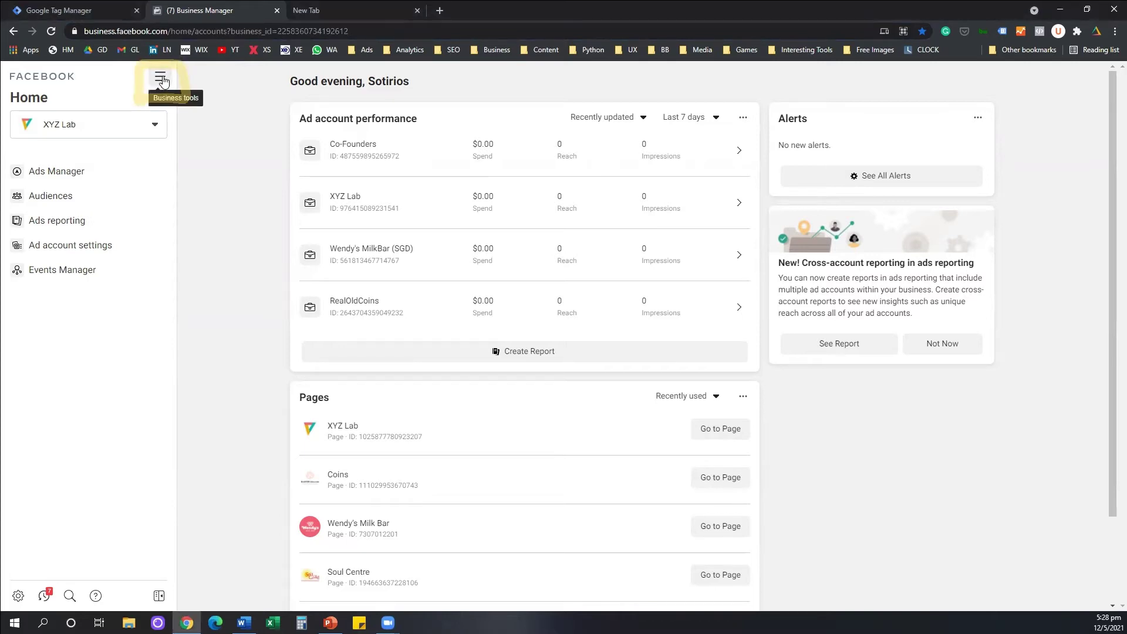
Open Events Manager from the business tools.
click(161, 79)
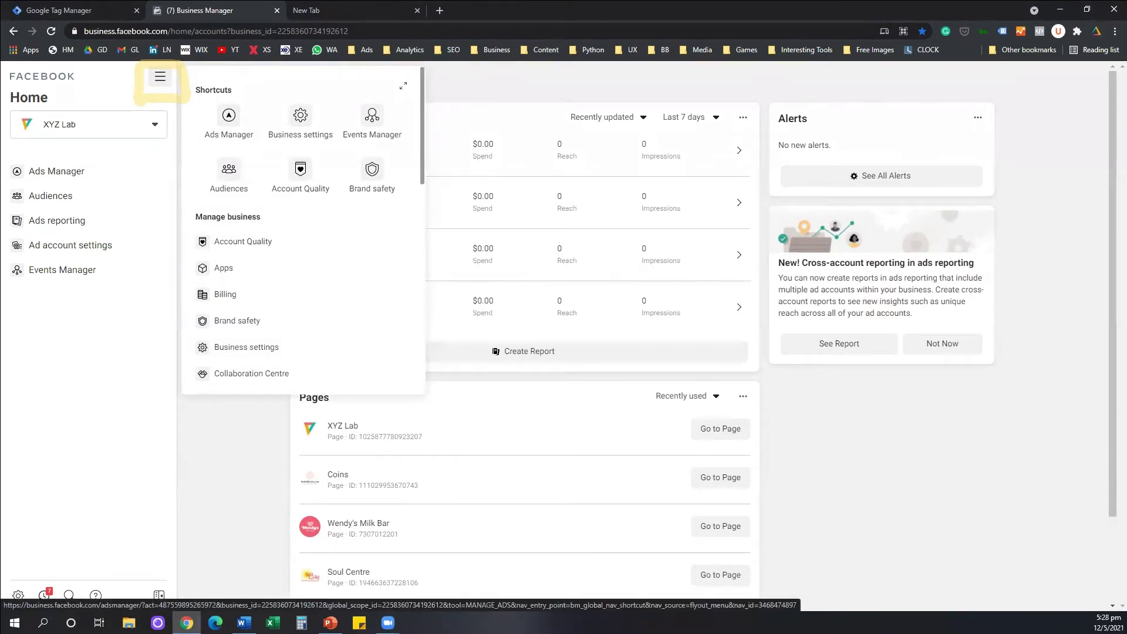
mouse_move(338, 93)
mouse_down()
mouse_move(404, 90)
mouse_move(362, 149)
mouse_move(341, 122)
mouse_move(338, 89)
mouse_up()
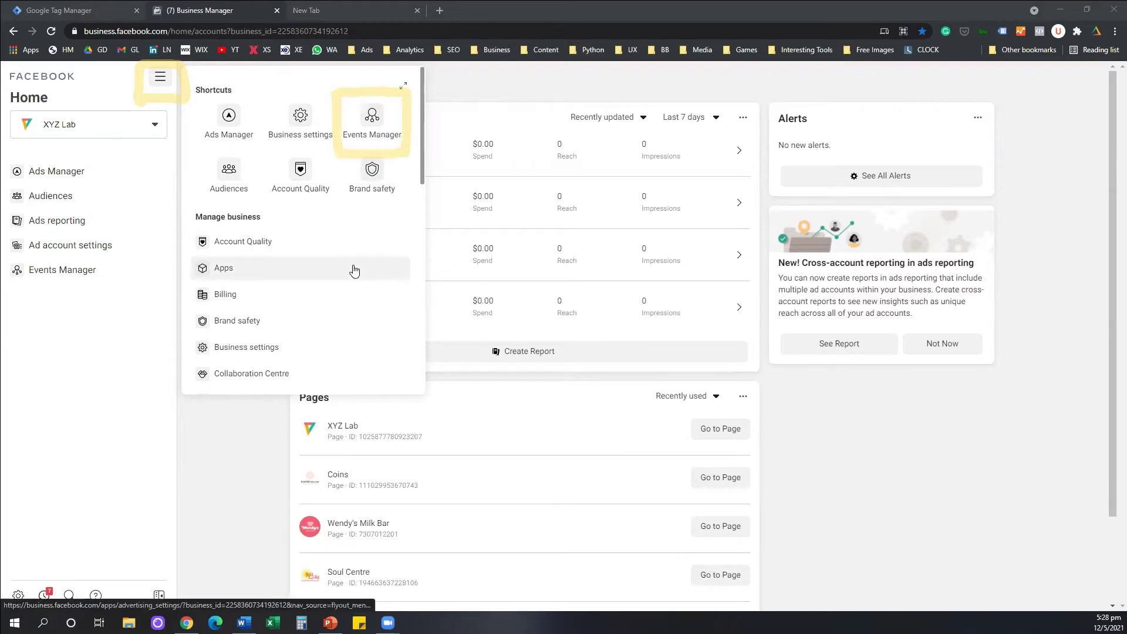
scroll(247, 221, down, 1)
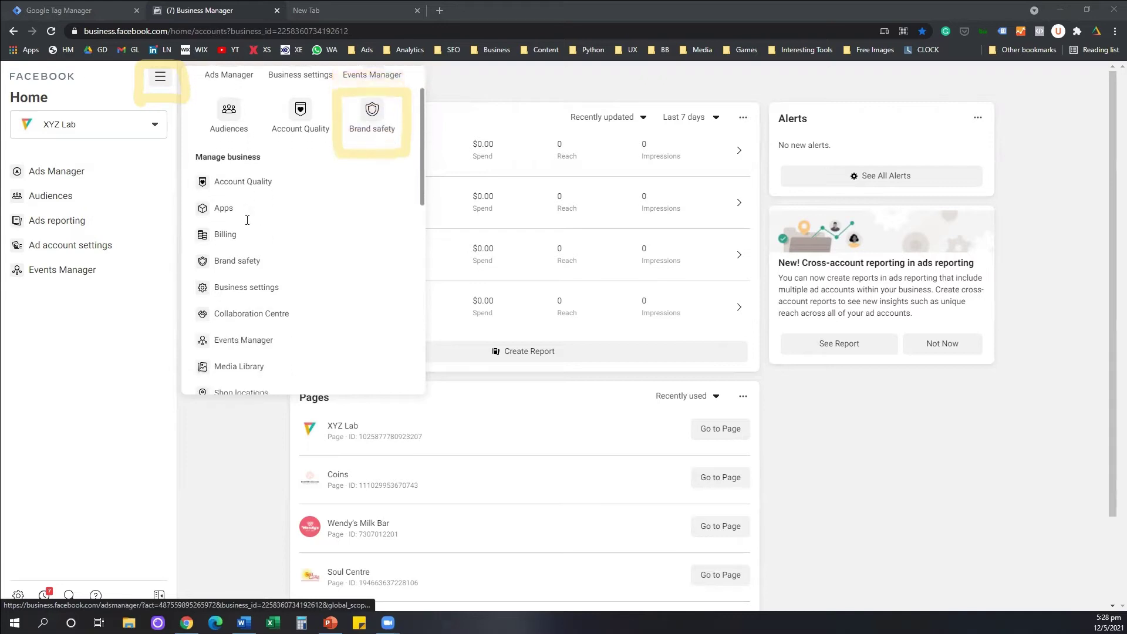
scroll(248, 220, down, 2)
scroll(247, 220, up, 2)
drag(194, 173, 260, 174)
scroll(220, 209, down, 1)
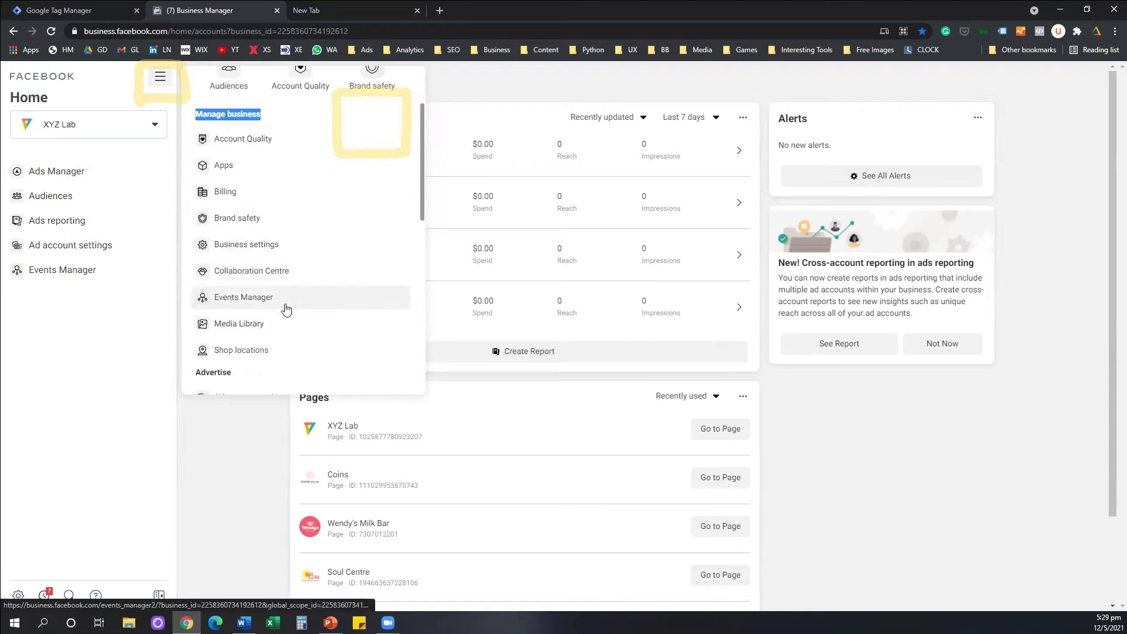
click(237, 302)
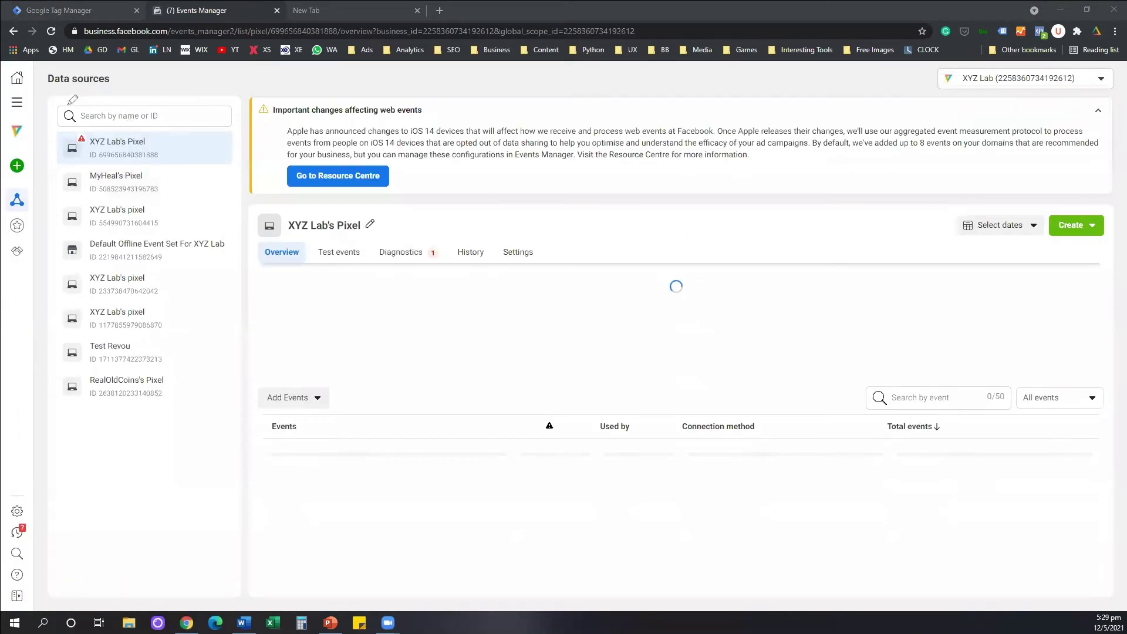
drag(52, 91, 251, 88)
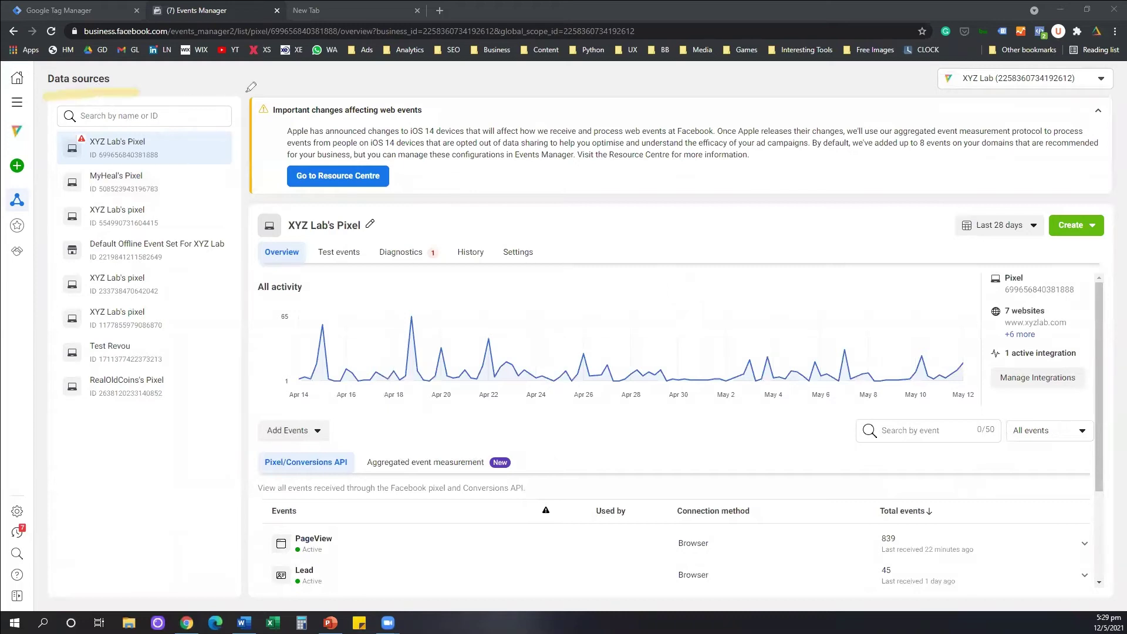
mouse_move(250, 206)
mouse_down()
mouse_move(255, 318)
mouse_move(233, 508)
mouse_up()
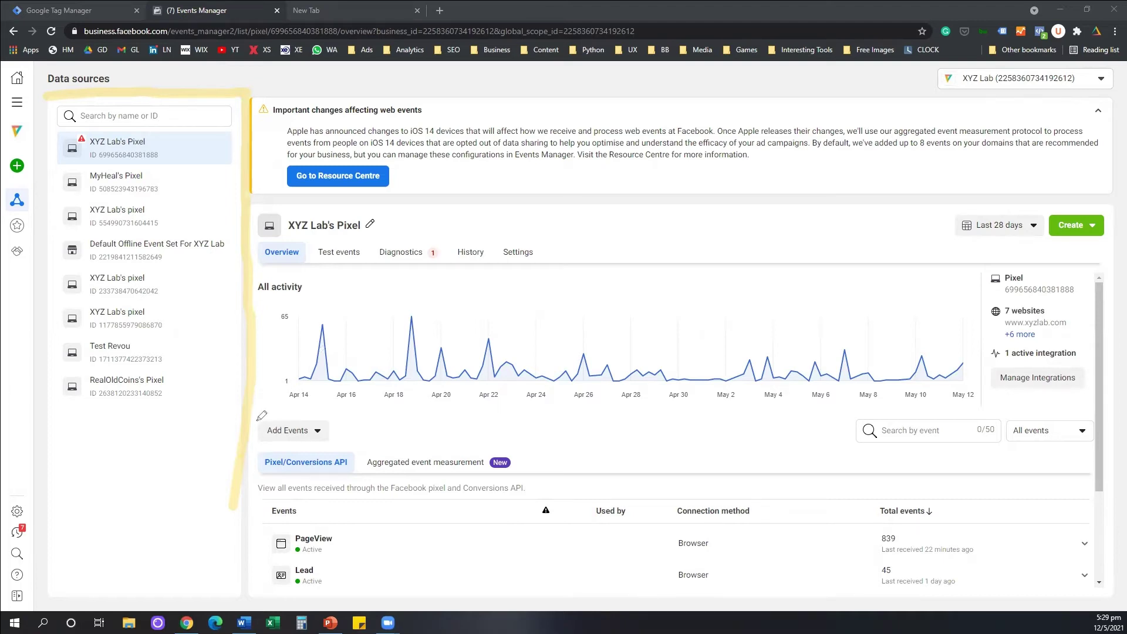
mouse_move(252, 406)
mouse_down()
mouse_move(392, 418)
mouse_move(385, 449)
mouse_move(200, 442)
mouse_up()
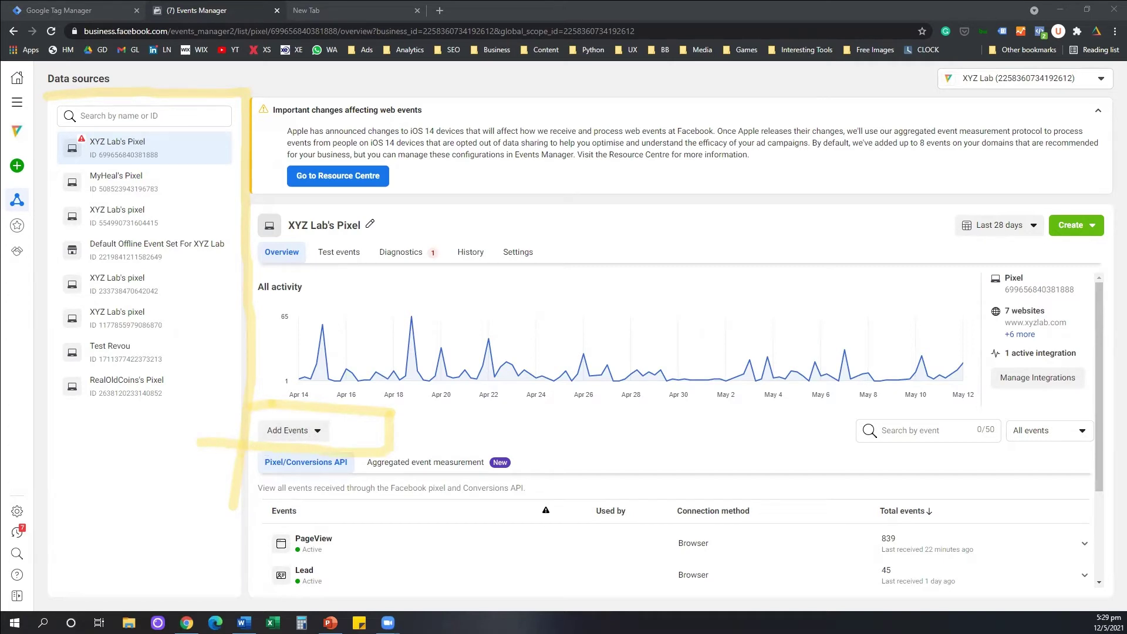
mouse_move(244, 414)
mouse_down()
mouse_move(238, 490)
mouse_move(248, 407)
mouse_up()
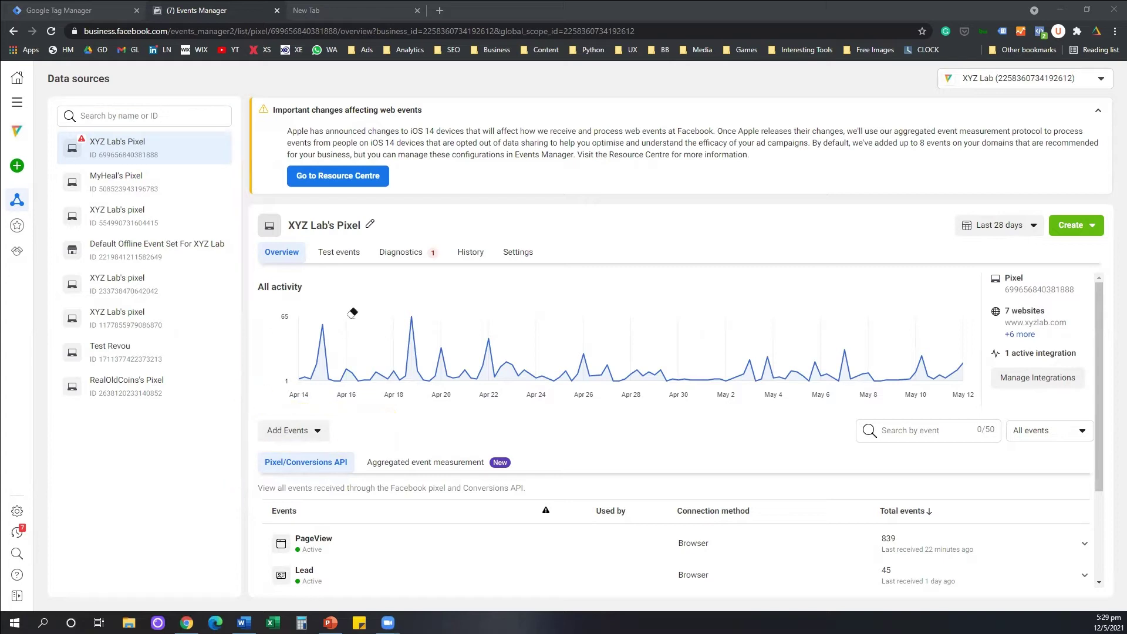
click(307, 432)
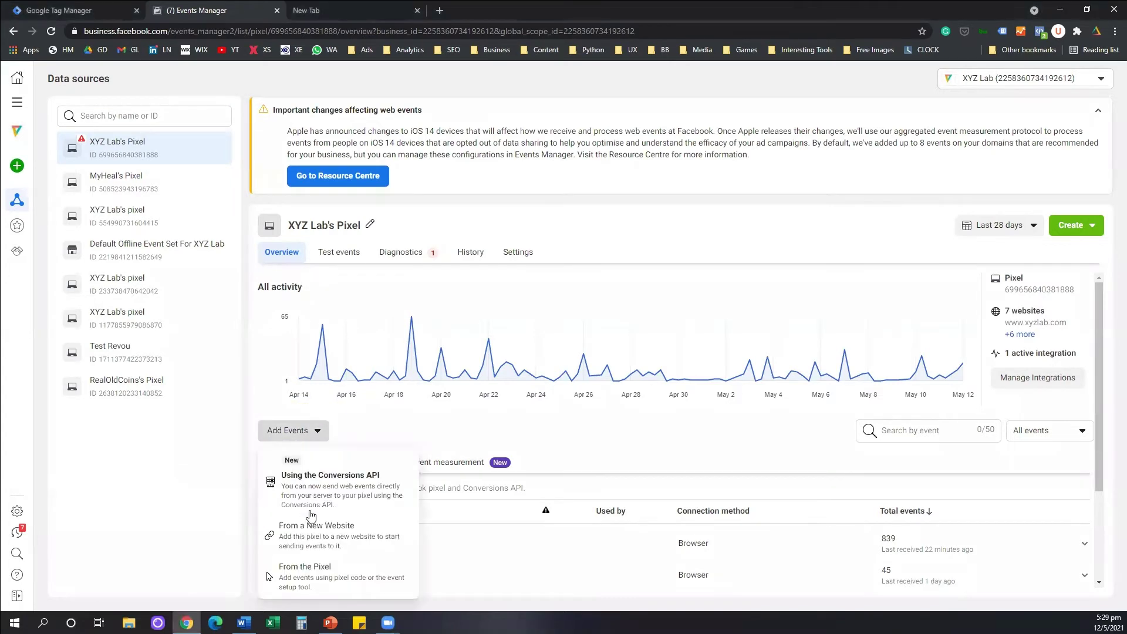
click(355, 543)
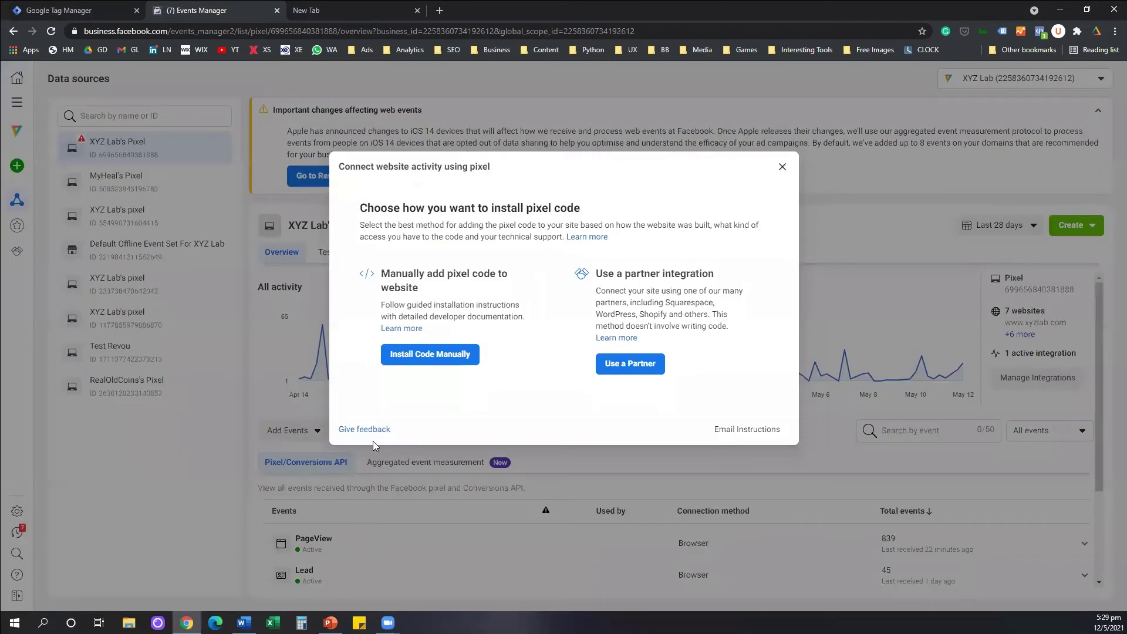
click(411, 358)
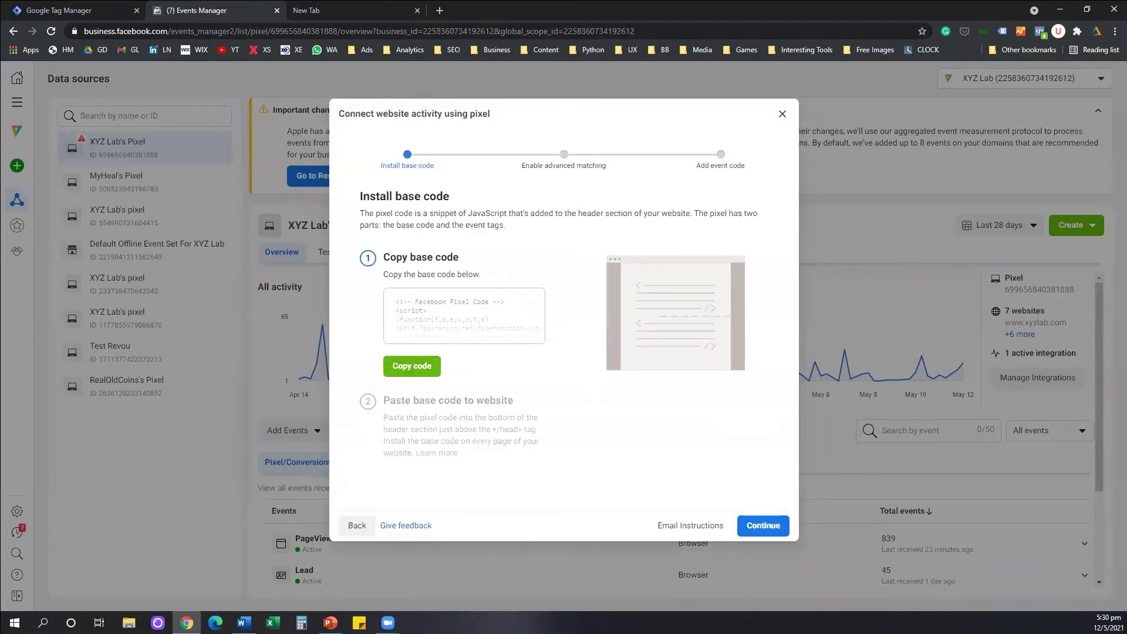
Copy the base code of the Facebook pixel.
drag(373, 349, 418, 349)
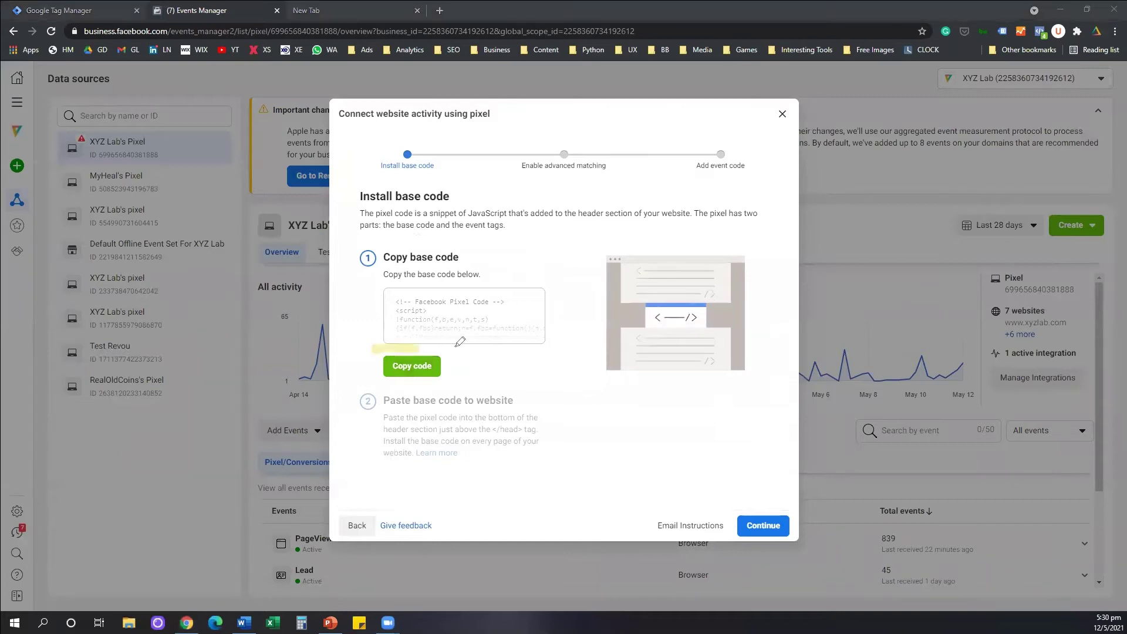
drag(369, 385, 365, 345)
key(Escape)
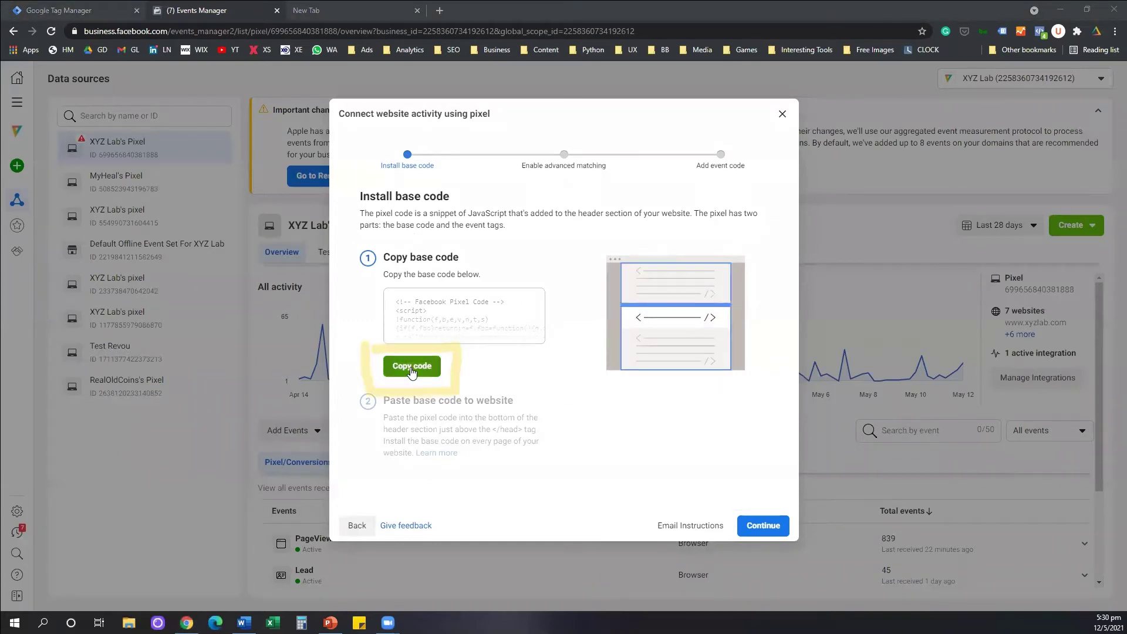
click(412, 370)
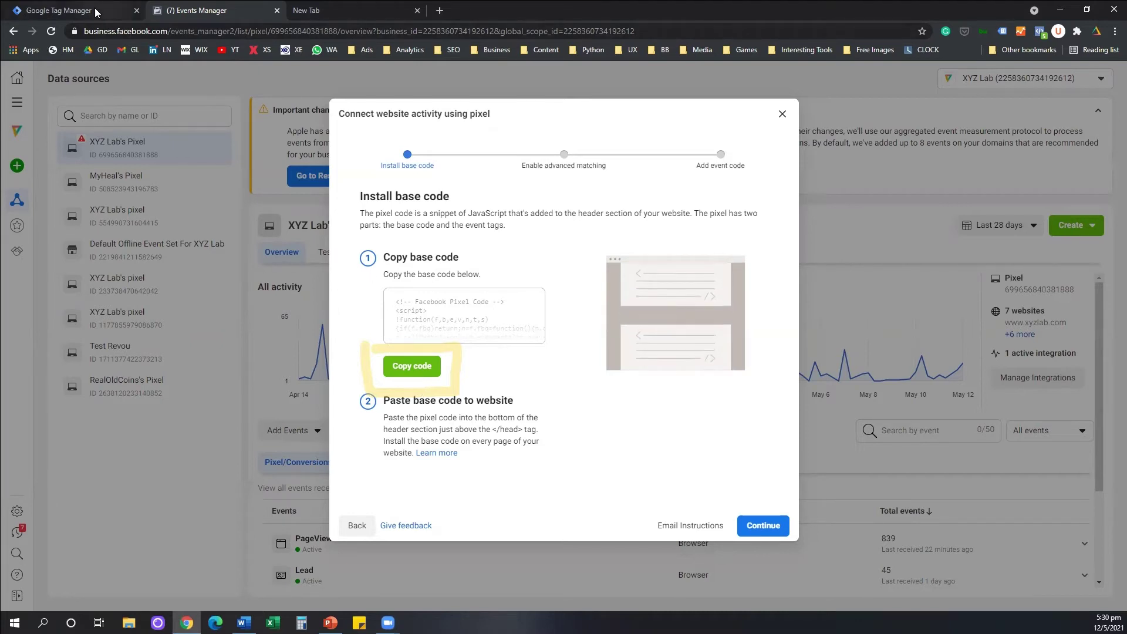
Switch to Google Tag Manager and create a new tag named "FB Pixel Test" in the test.com container.
click(65, 11)
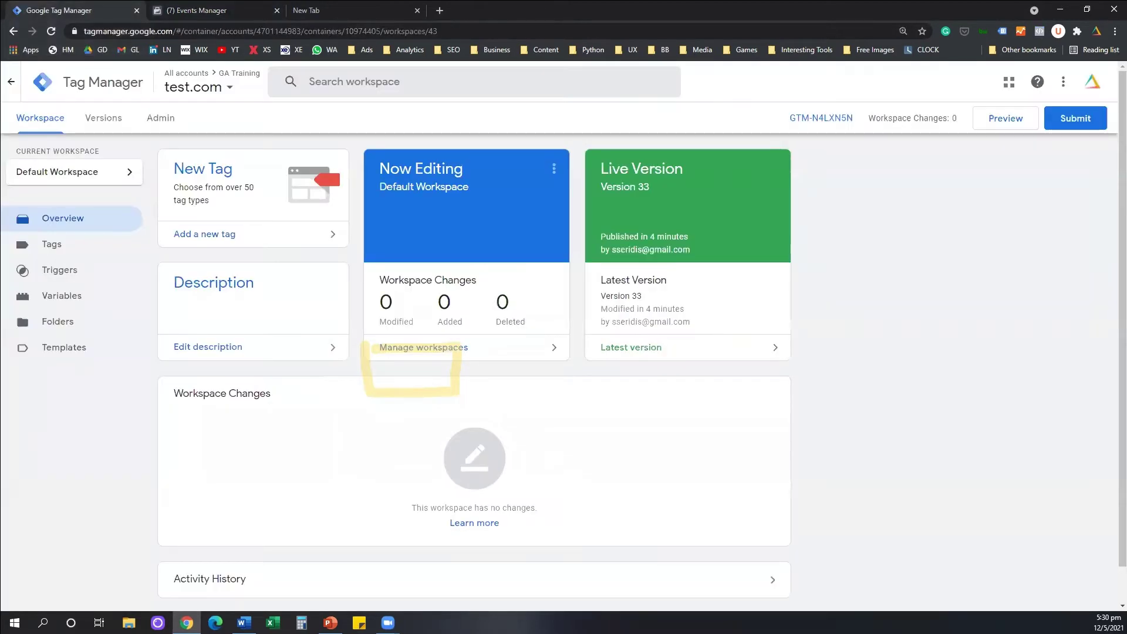
click(267, 243)
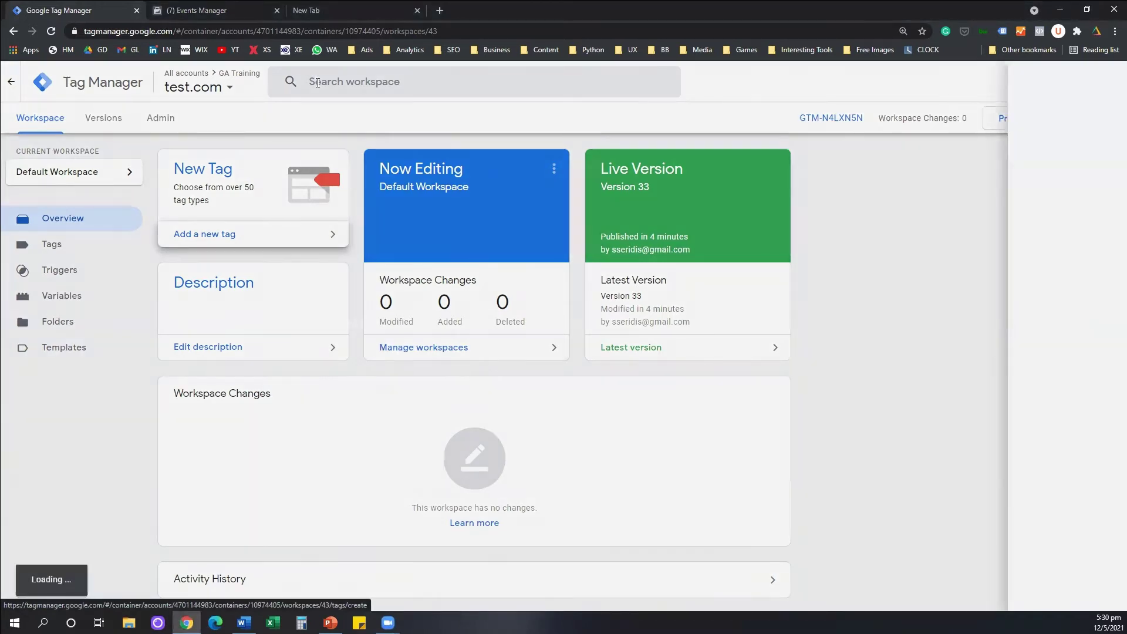
text(FB P)
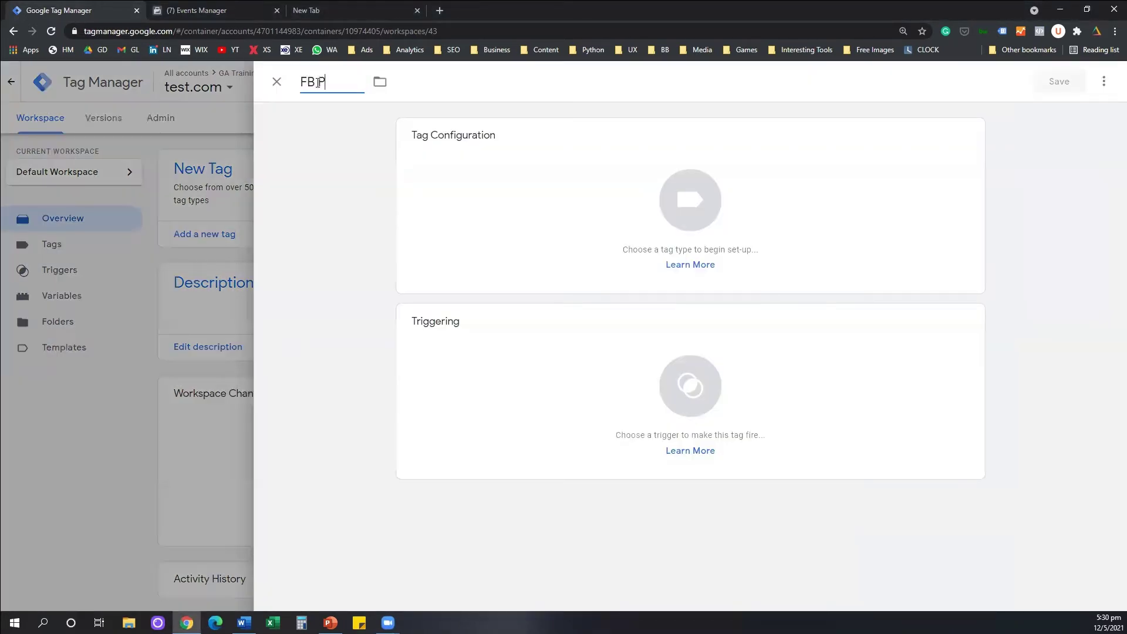
text(ixel Test)
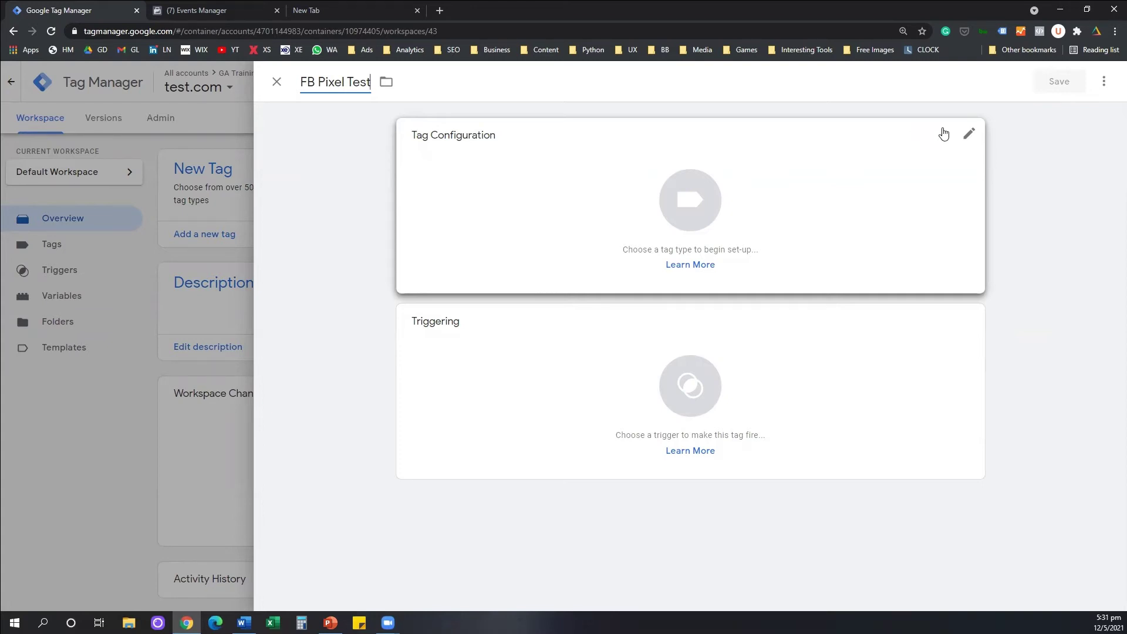
Set the tag type of the FB Pixel Test tag to Custom HTML.
click(934, 173)
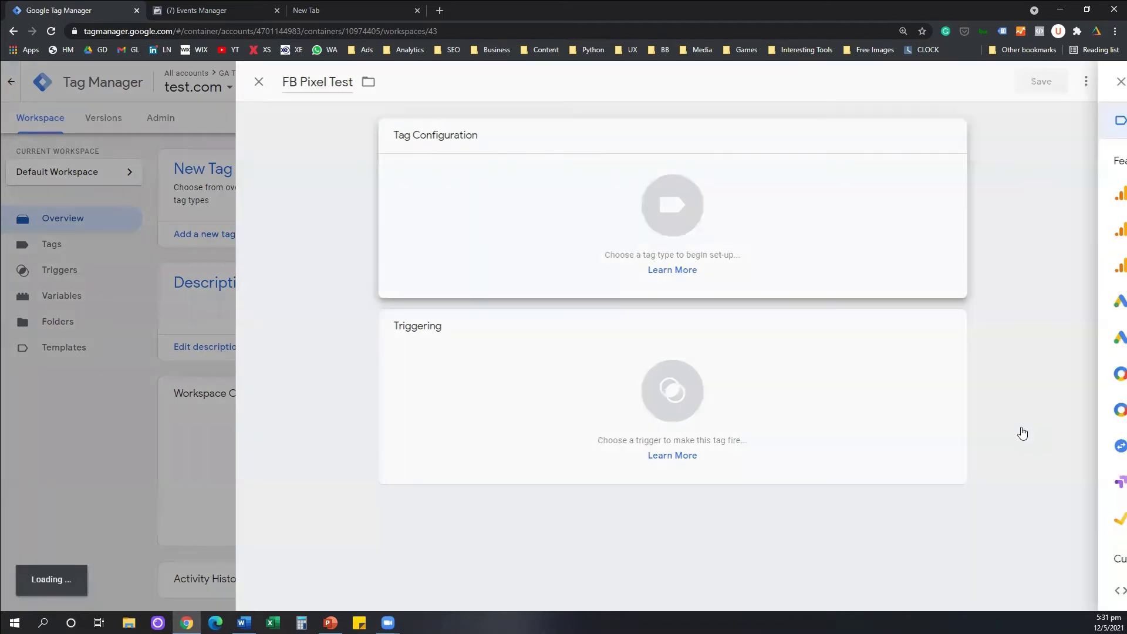
scroll(1022, 433, down, 8)
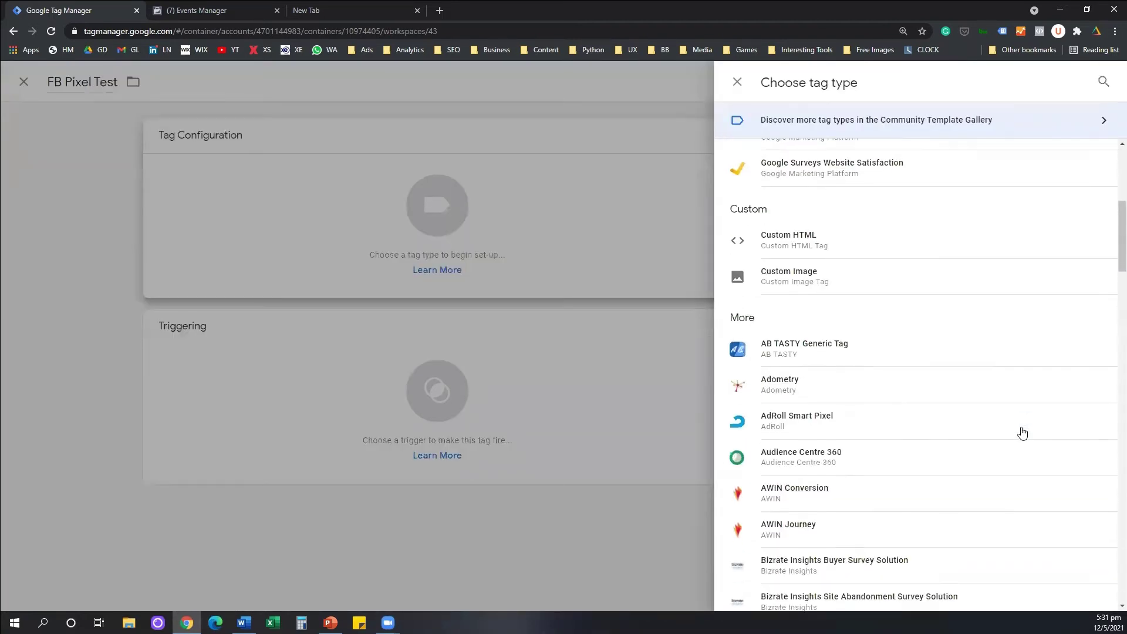
scroll(1022, 432, down, 8)
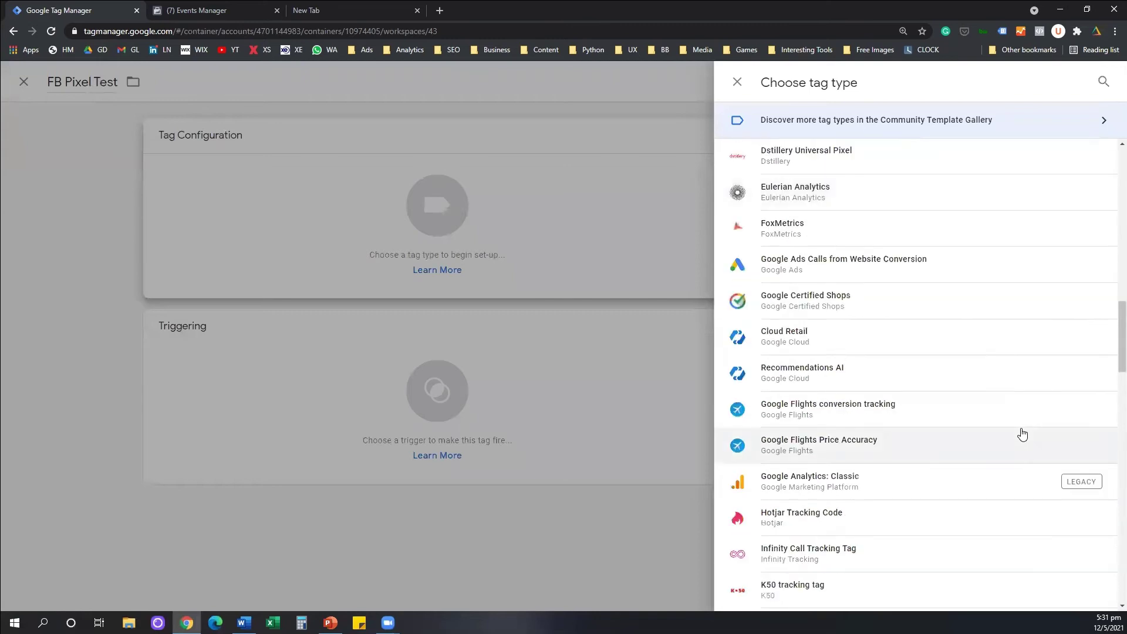
scroll(1022, 432, down, 6)
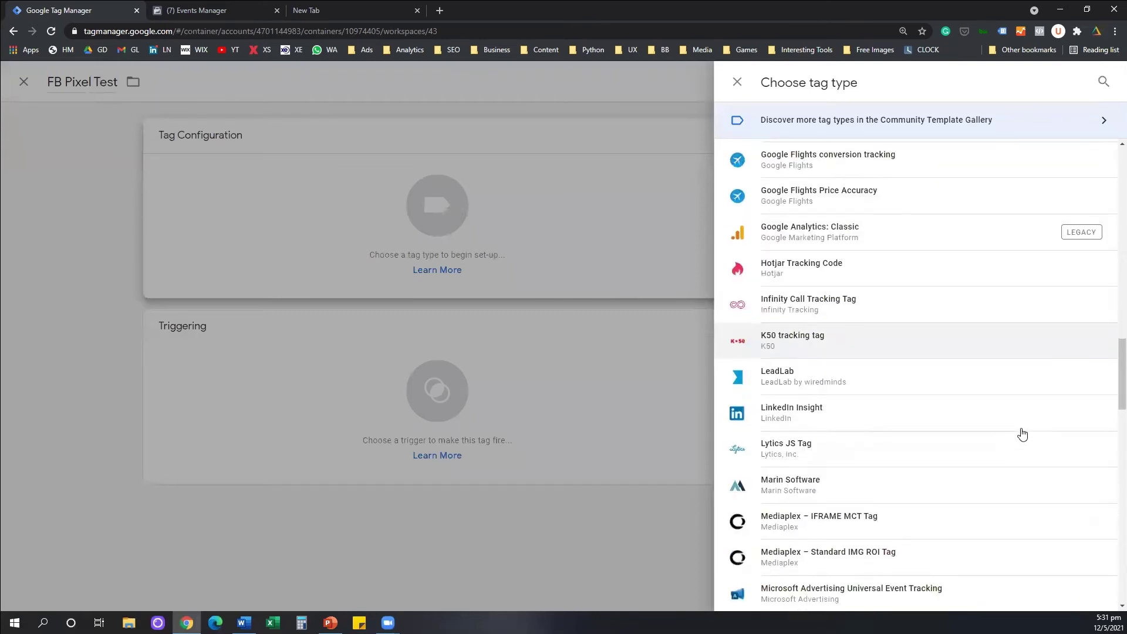
scroll(1022, 432, down, 2)
scroll(1004, 432, up, 5)
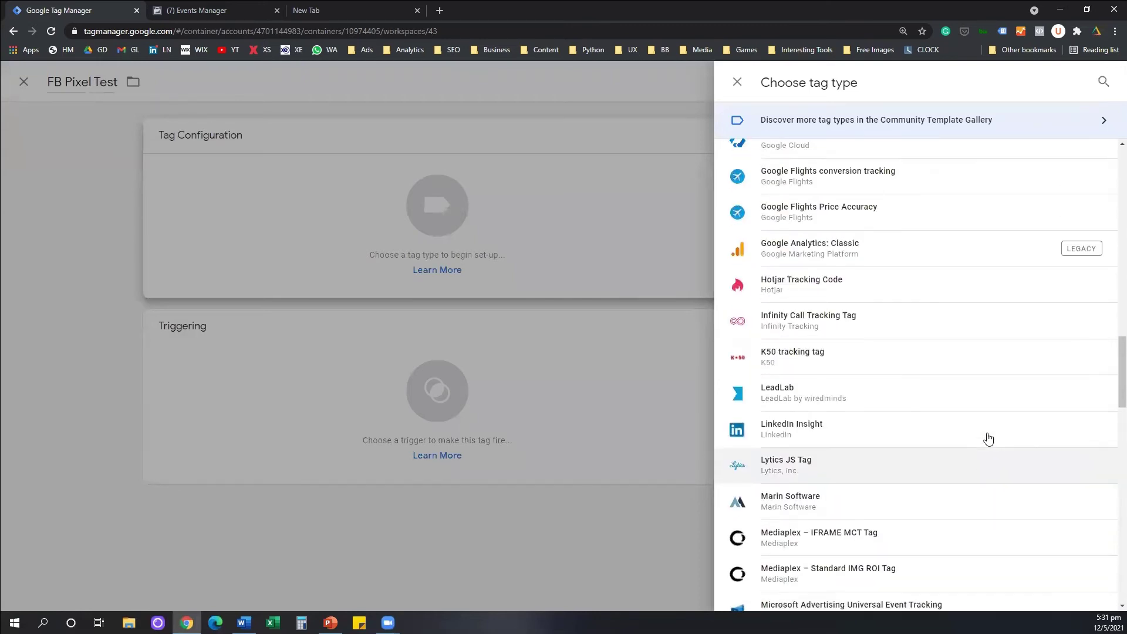
scroll(988, 439, up, 10)
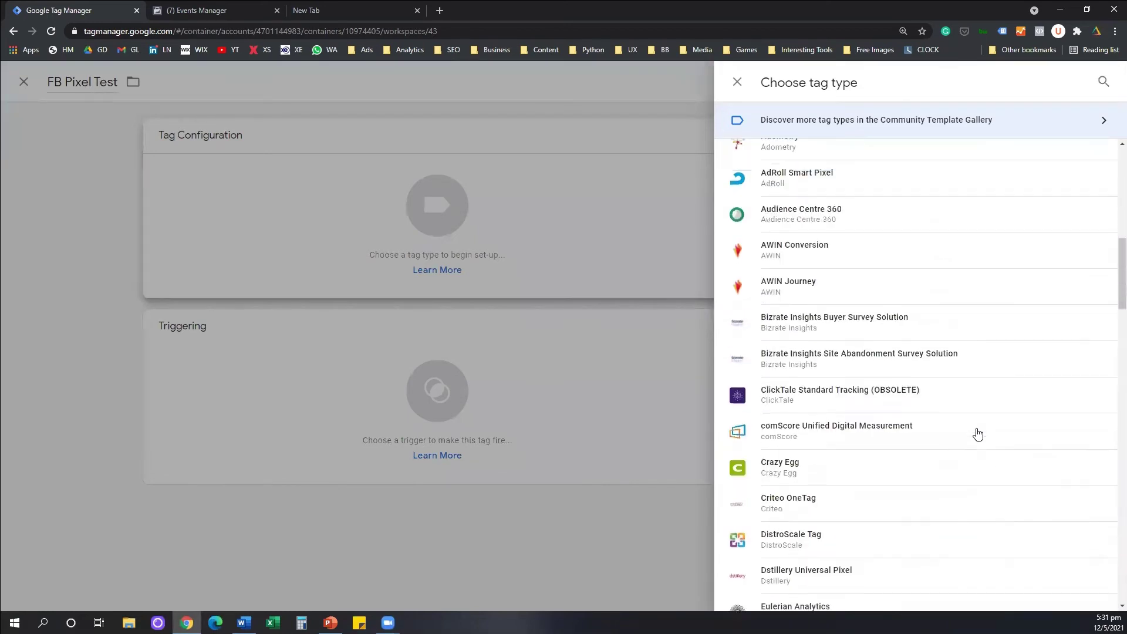
scroll(973, 437, up, 3)
scroll(972, 434, up, 4)
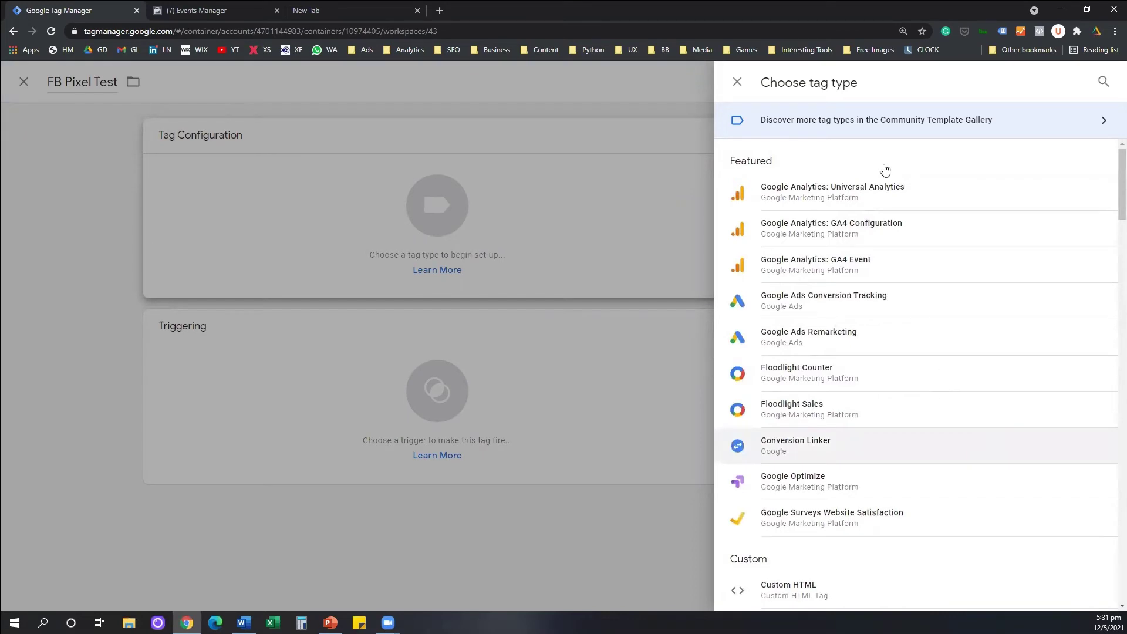
scroll(916, 309, down, 2)
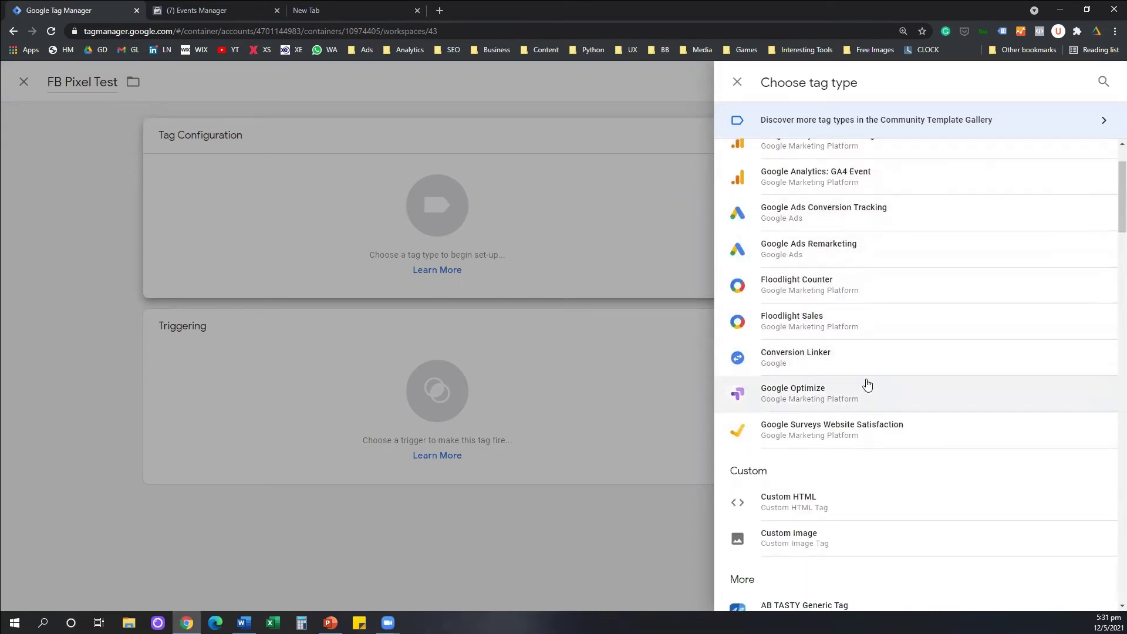
scroll(866, 383, down, 2)
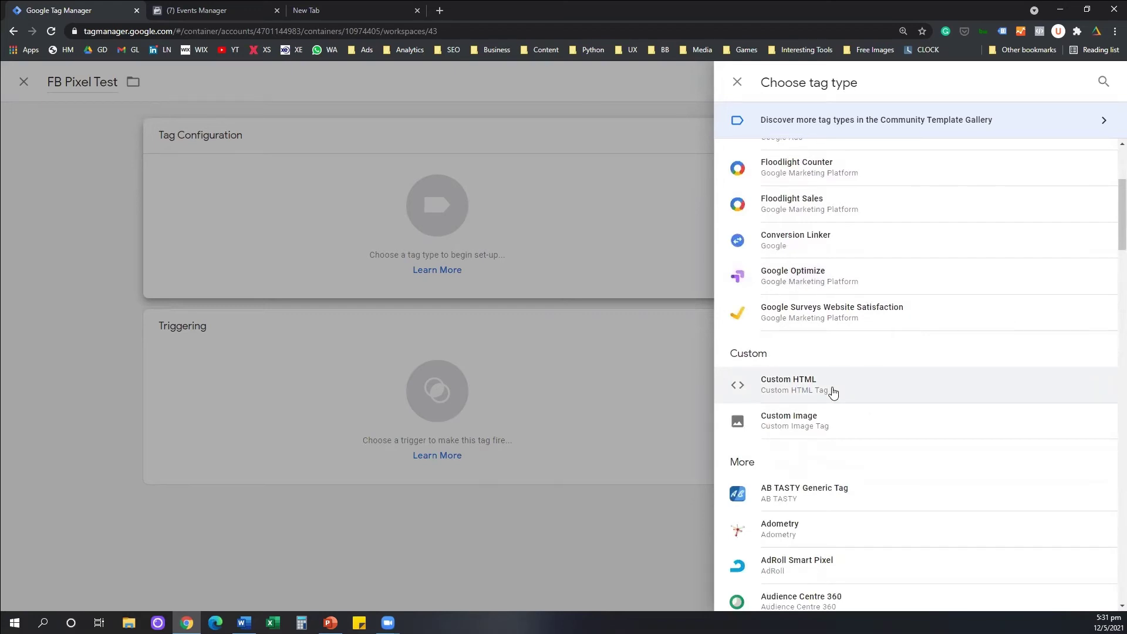
click(801, 386)
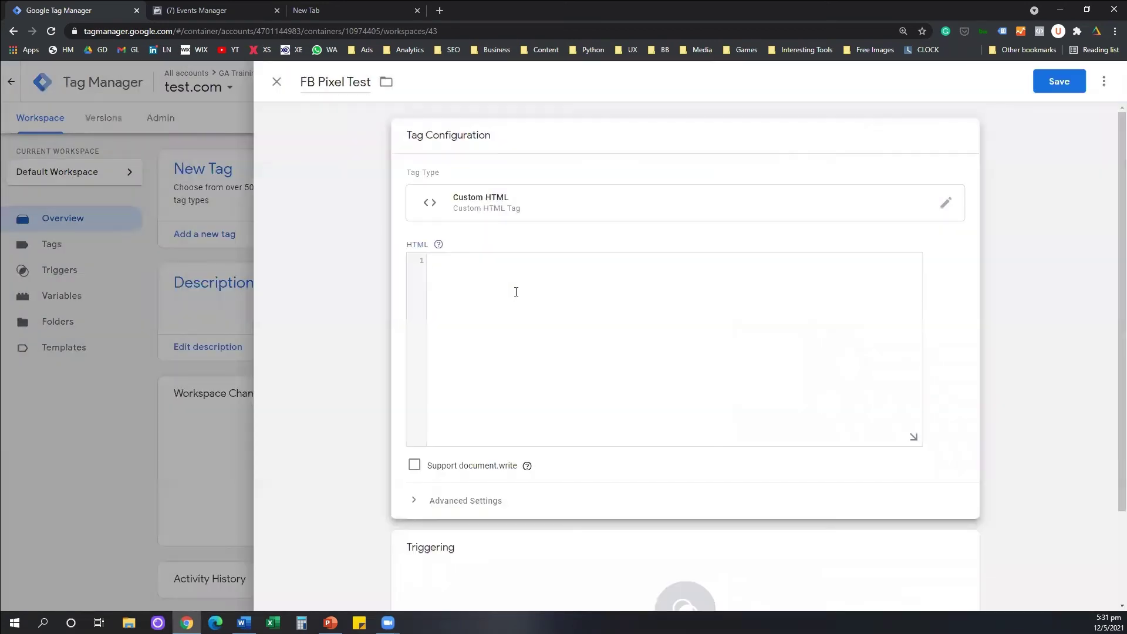
Paste the copied Facebook pixel base code into the tag's HTML content.
key(ctrl+v)
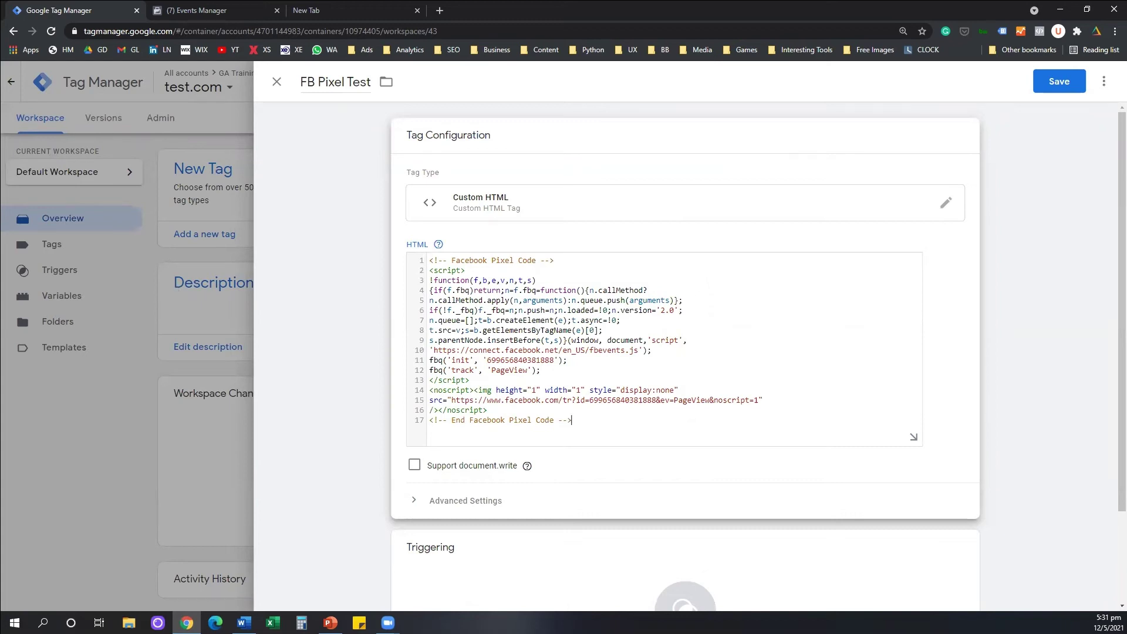
mouse_move(421, 172)
mouse_down()
mouse_move(388, 235)
mouse_move(546, 181)
mouse_move(353, 236)
mouse_up()
mouse_move(343, 174)
mouse_down()
mouse_move(342, 271)
mouse_move(376, 285)
mouse_move(371, 301)
mouse_up()
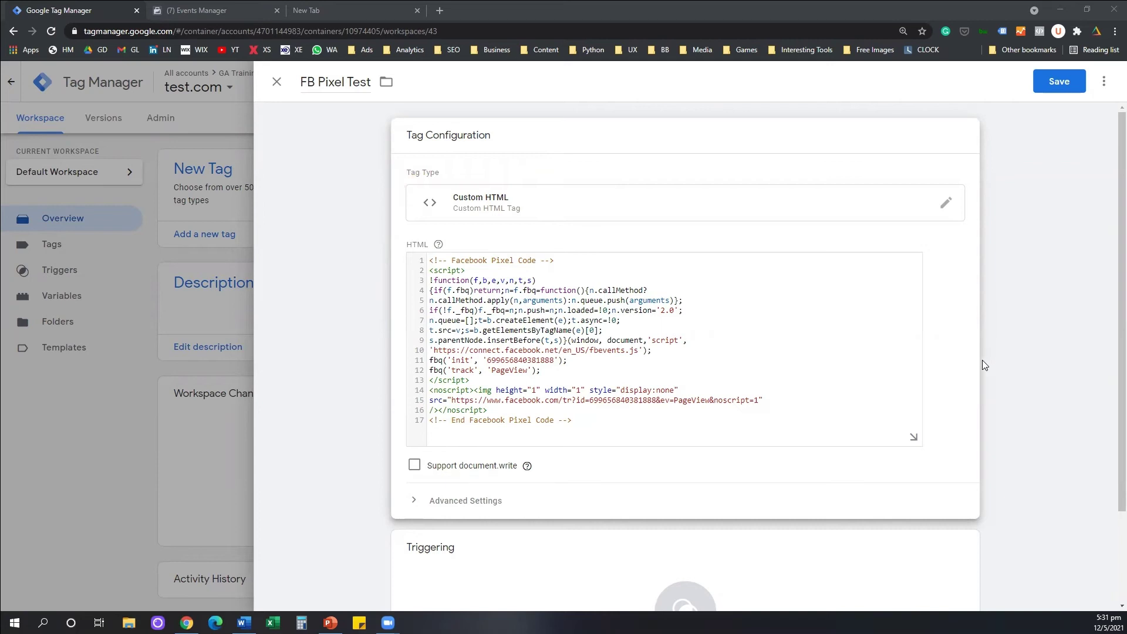
Add the All Pages page-view trigger to the FB Pixel Test tag and save the tag.
scroll(984, 365, down, 2)
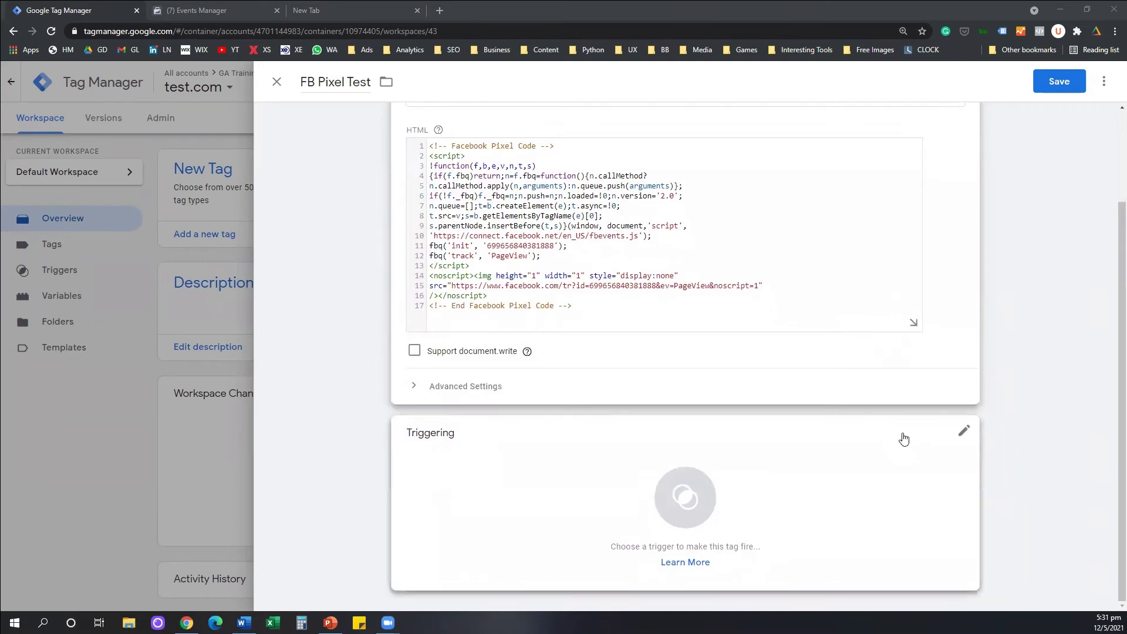
click(894, 458)
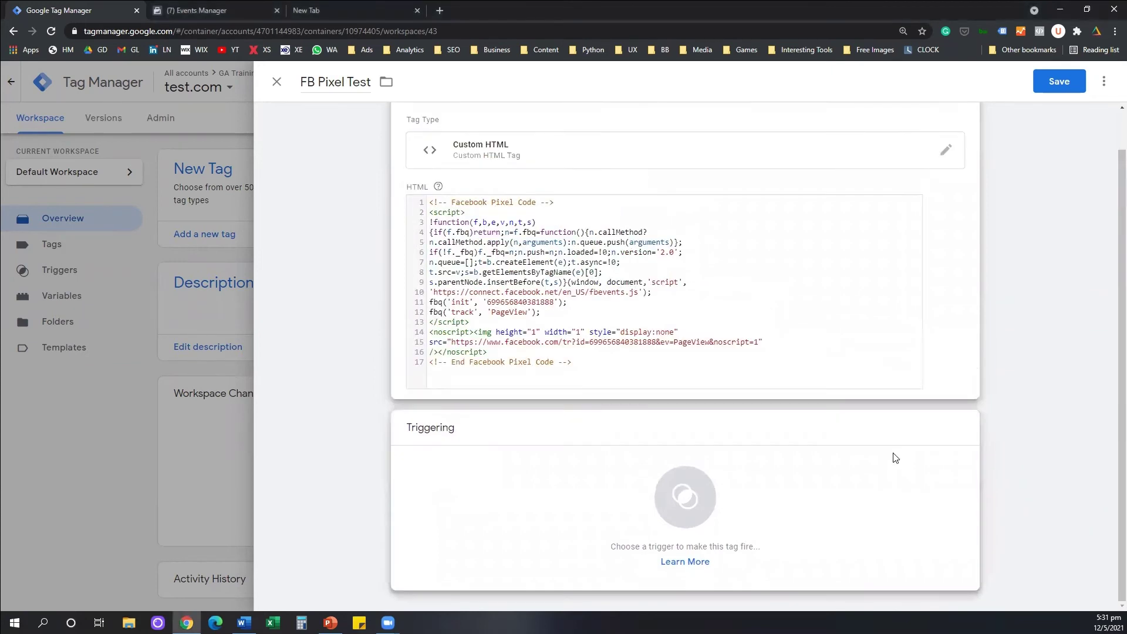
click(894, 458)
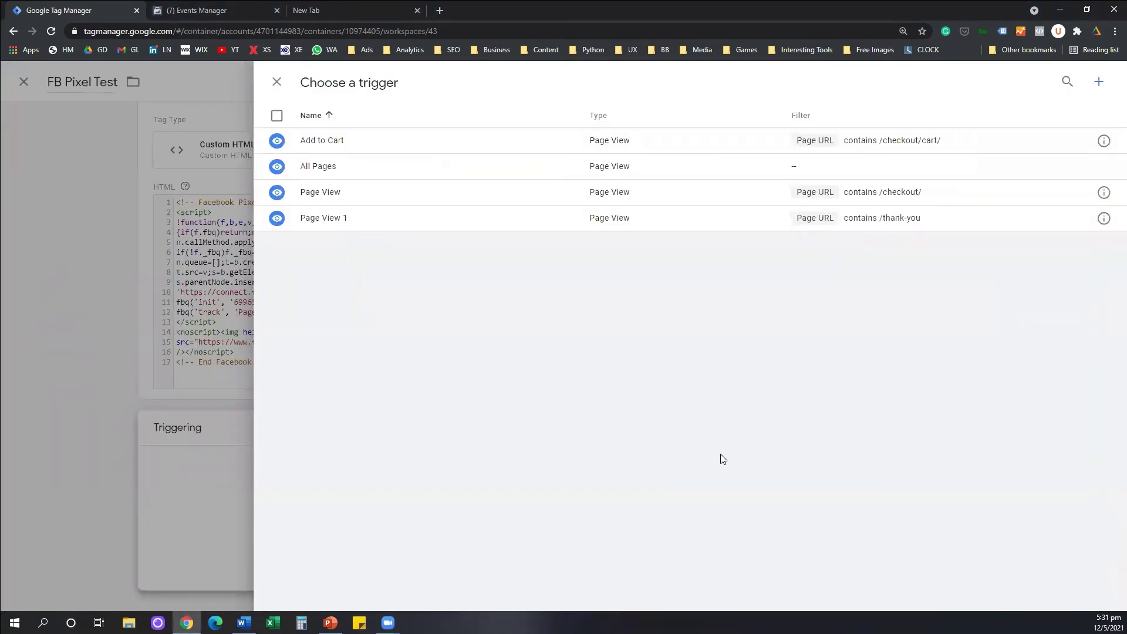
click(283, 168)
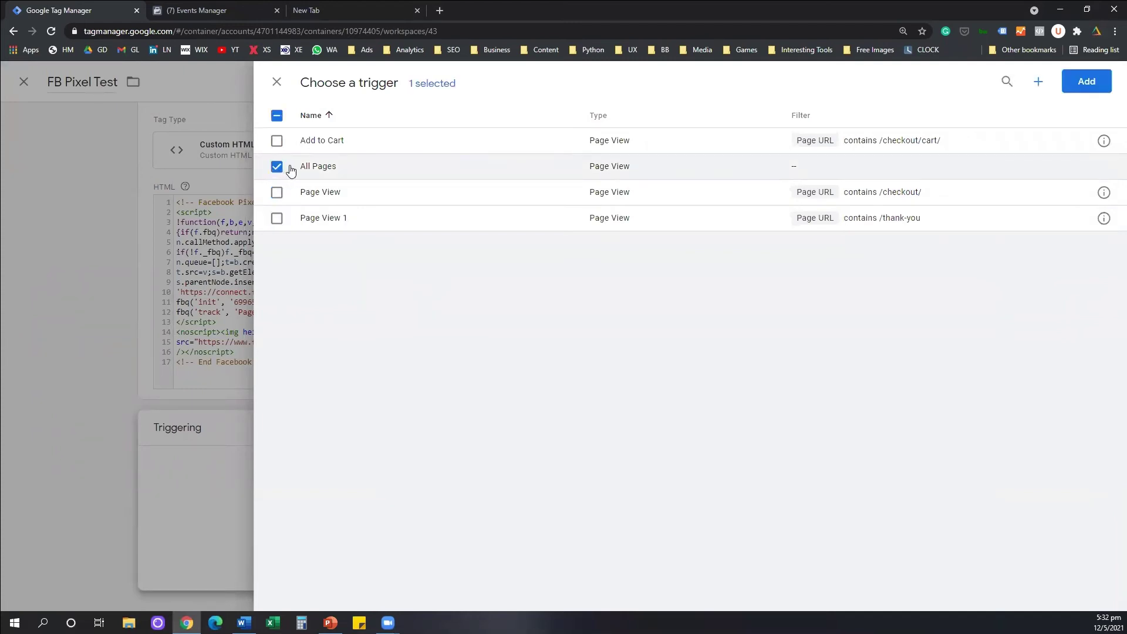
click(1084, 84)
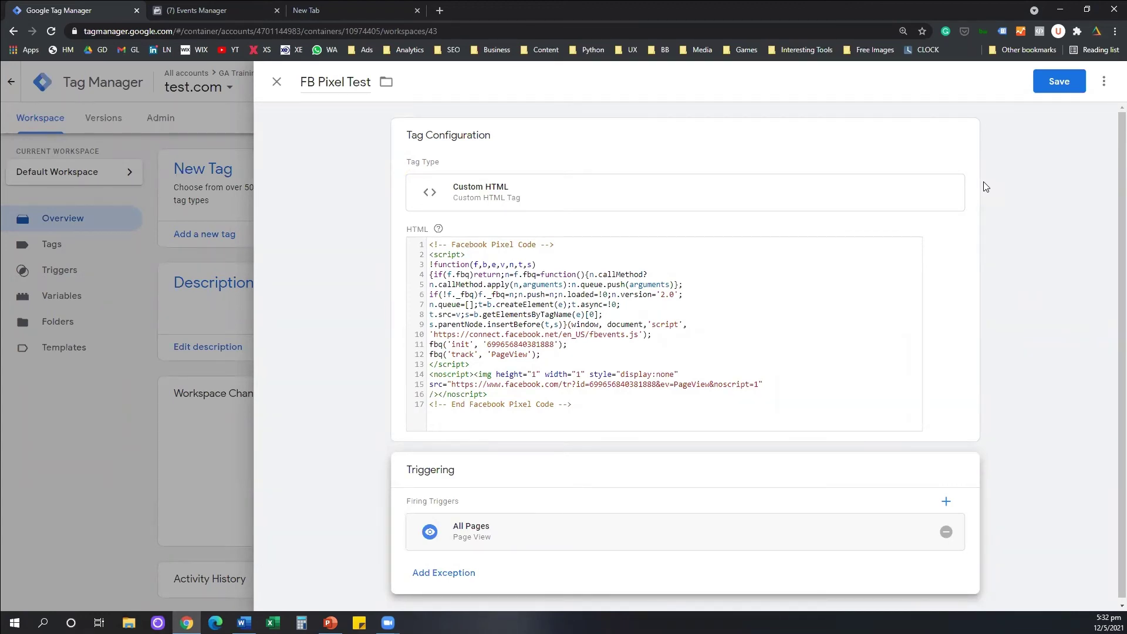
click(1052, 72)
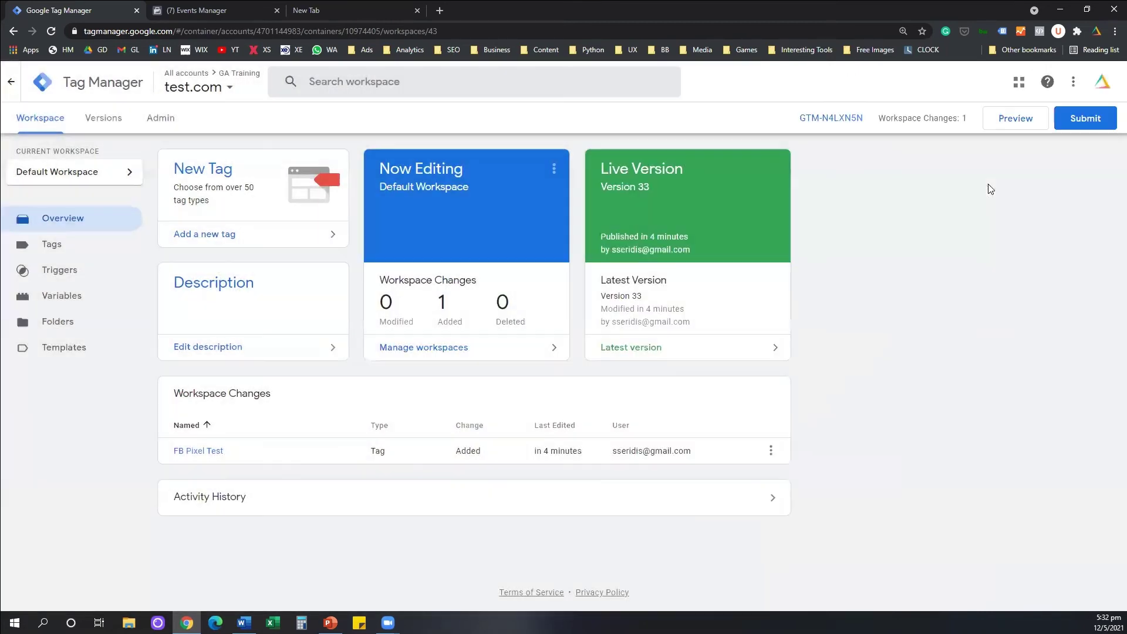
Submit and publish the workspace changes without a version name or description, and return to the workspace overview.
click(1087, 131)
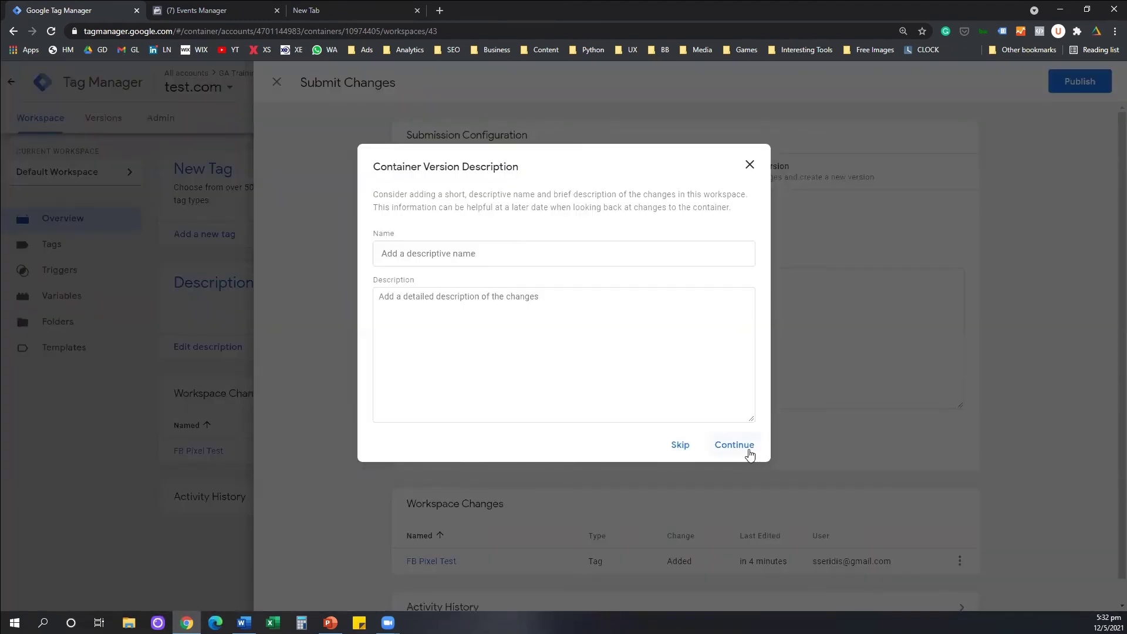
click(750, 454)
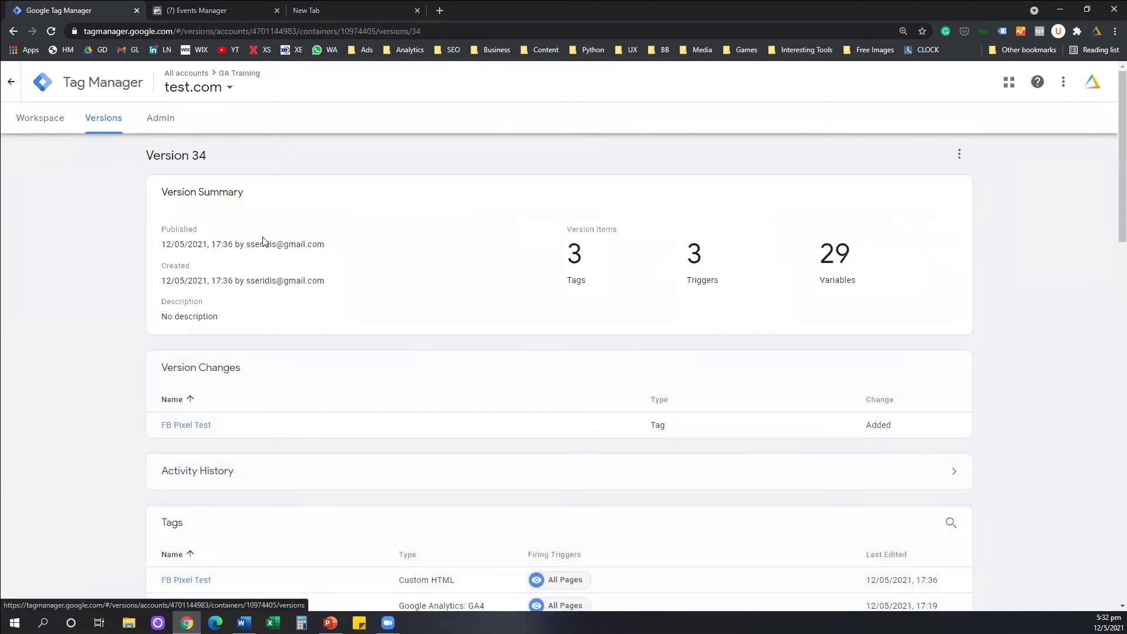
click(46, 125)
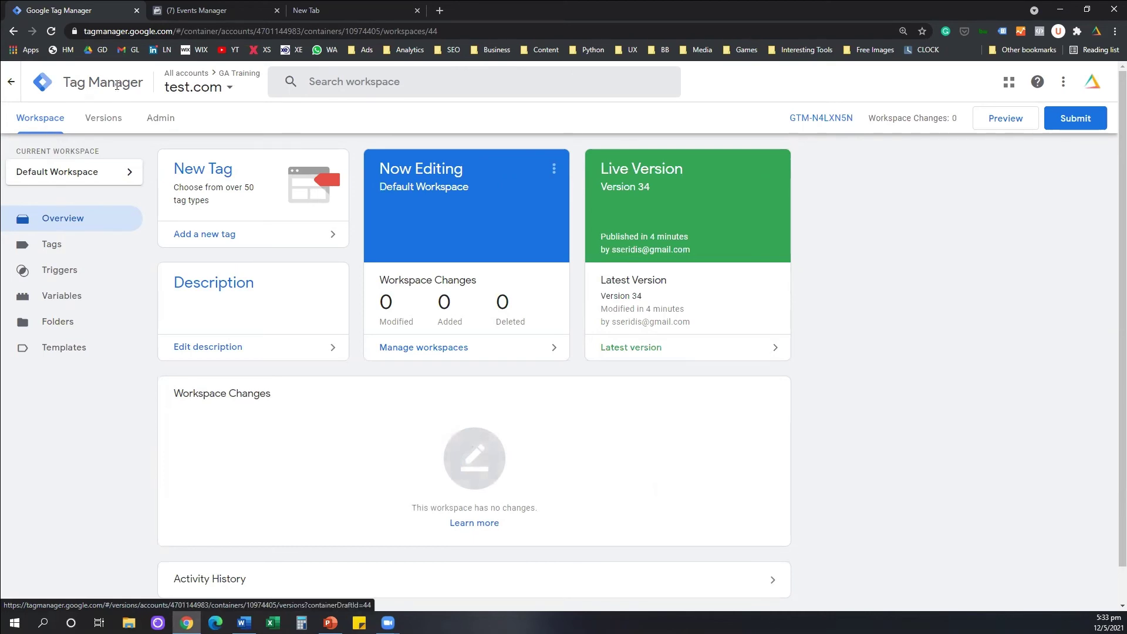
Search Google for "chrome store" in the empty browser tab and open the Chrome Web Store.
click(347, 1)
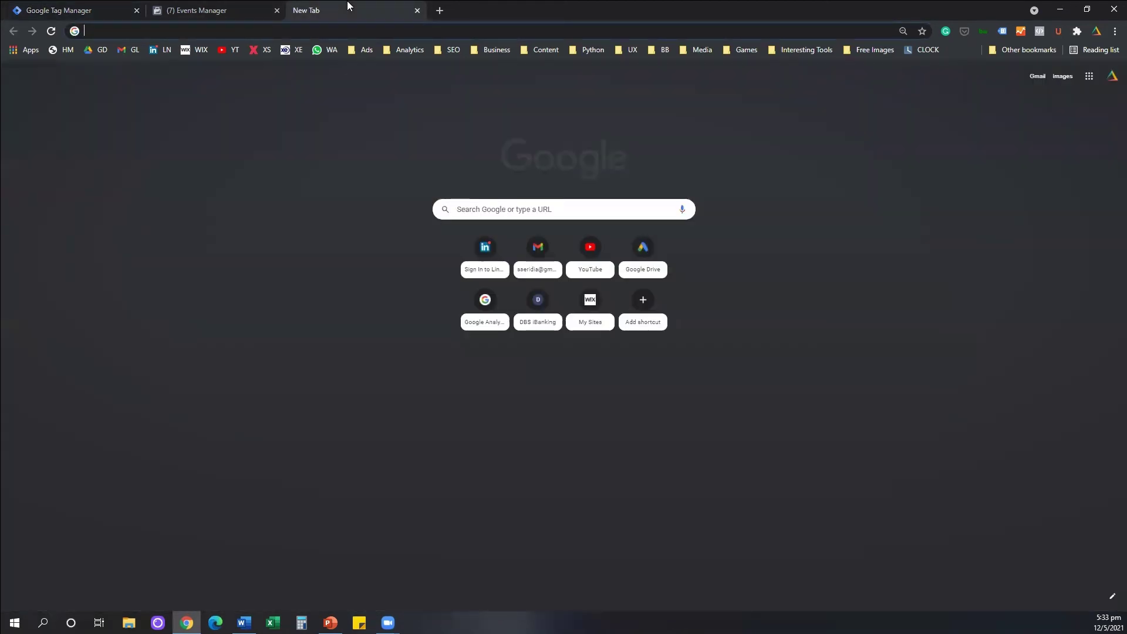
text(chrome store)
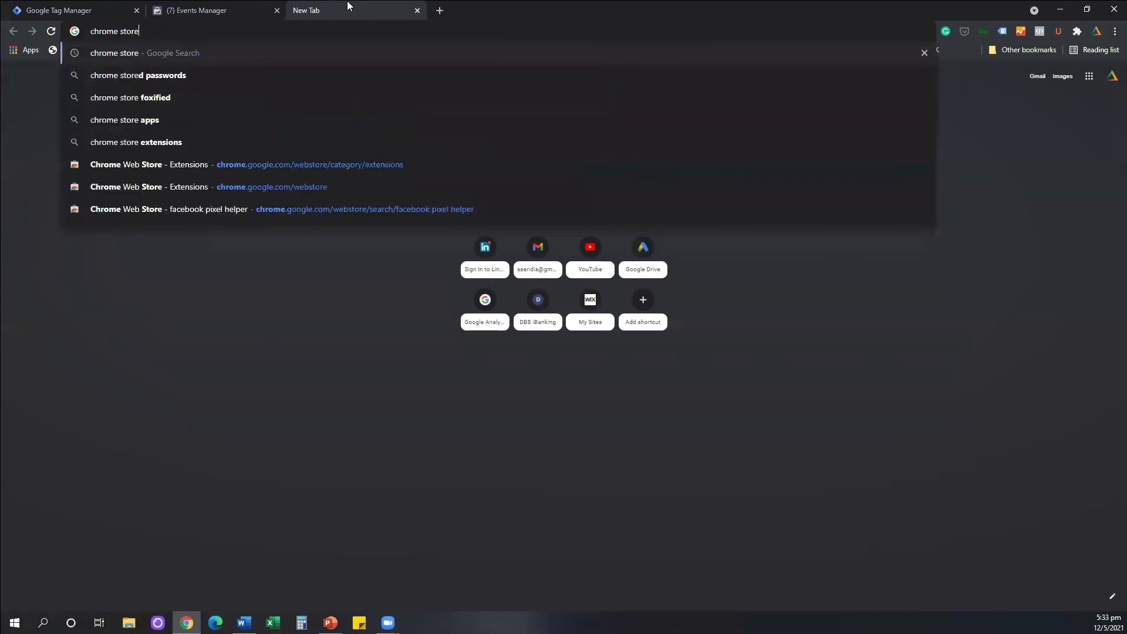
key(Return)
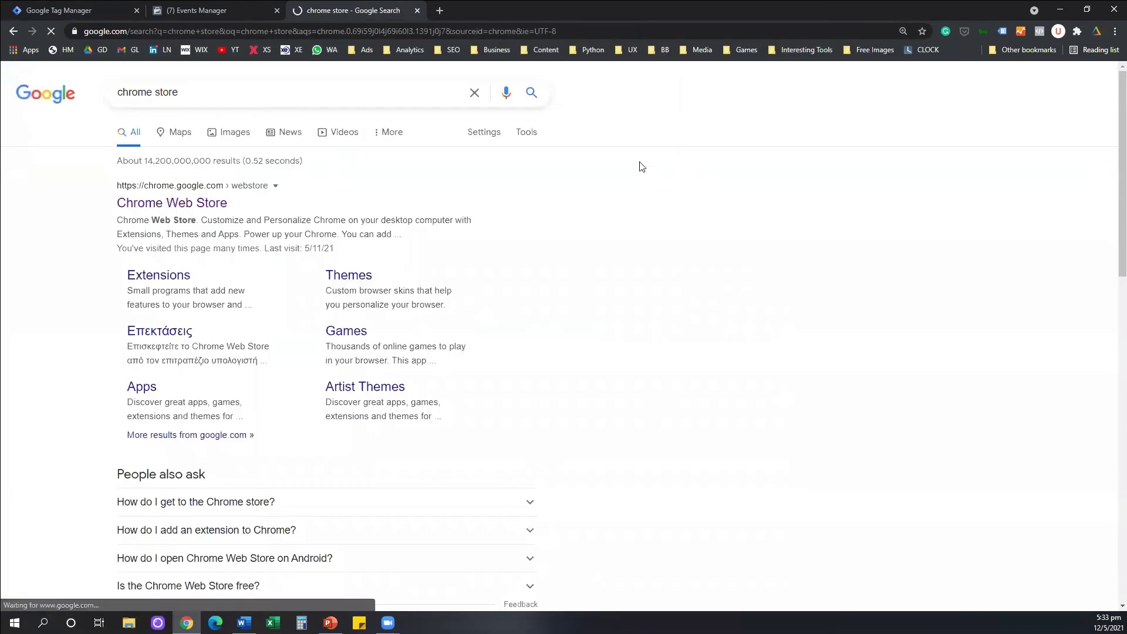
click(196, 203)
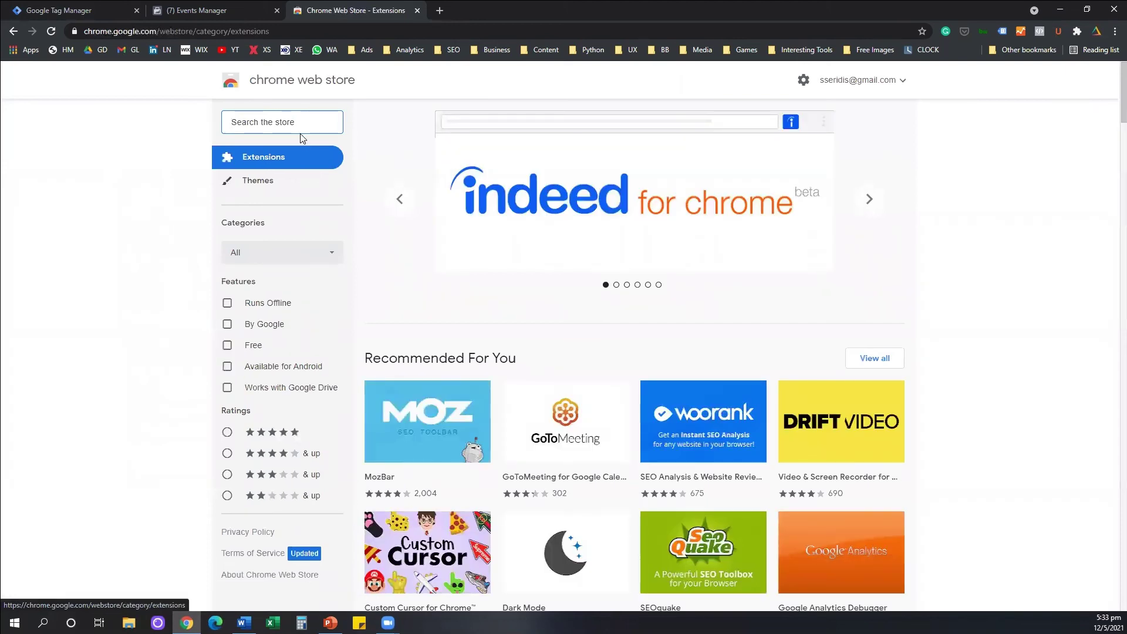
Search the store for "facebook pixel helper" and open the Facebook Pixel Helper extension's page.
text(fa)
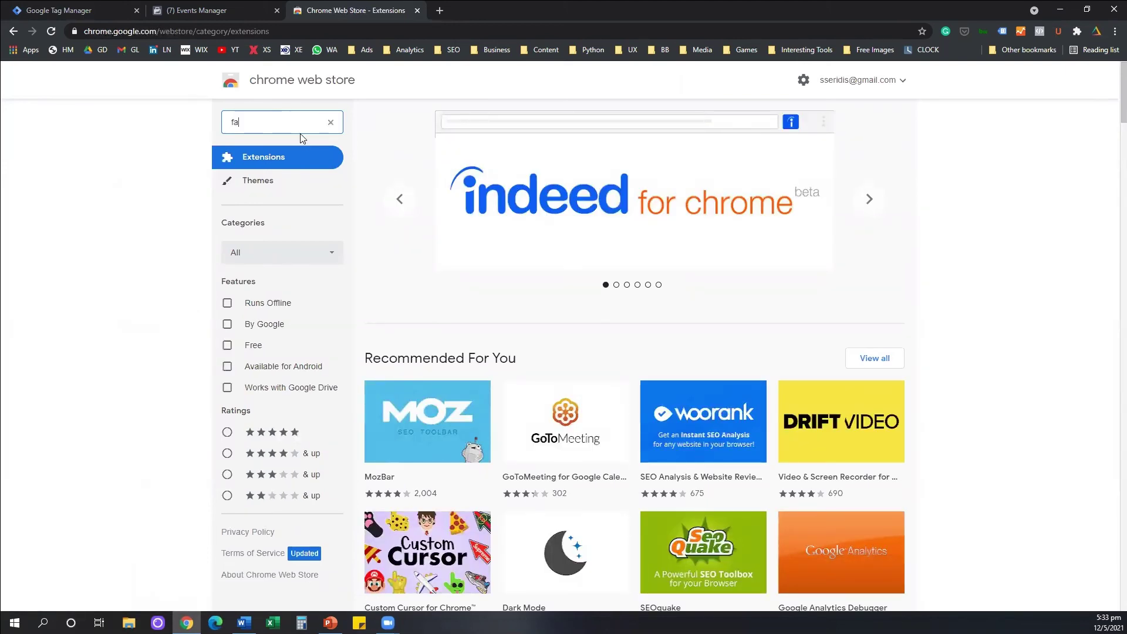
text(ceb)
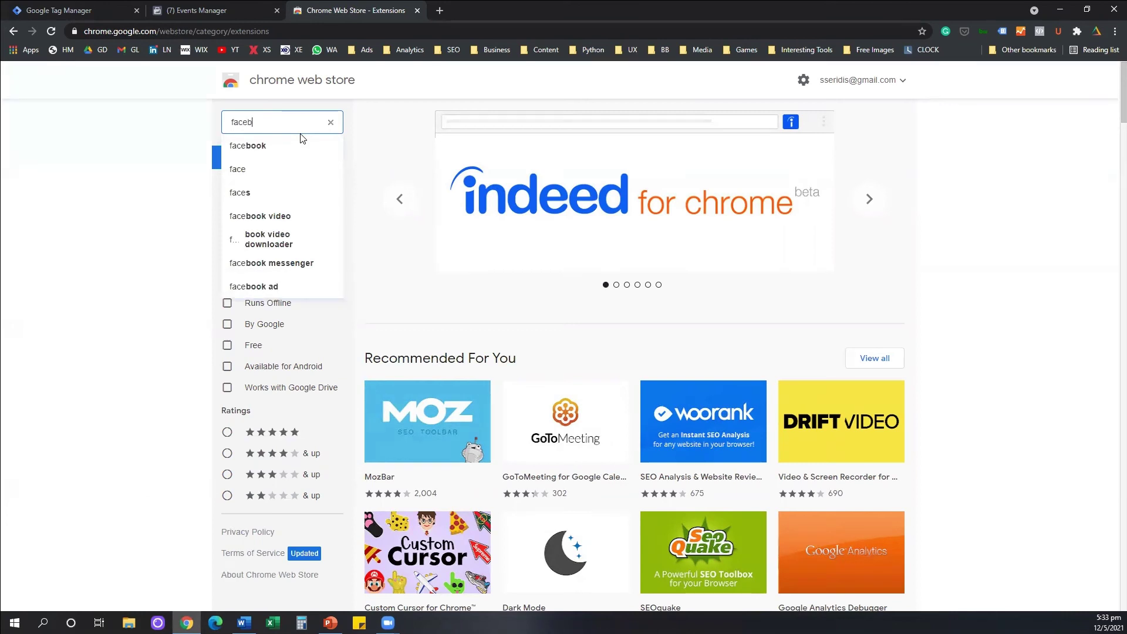
text(ook pixel helper)
key(Return)
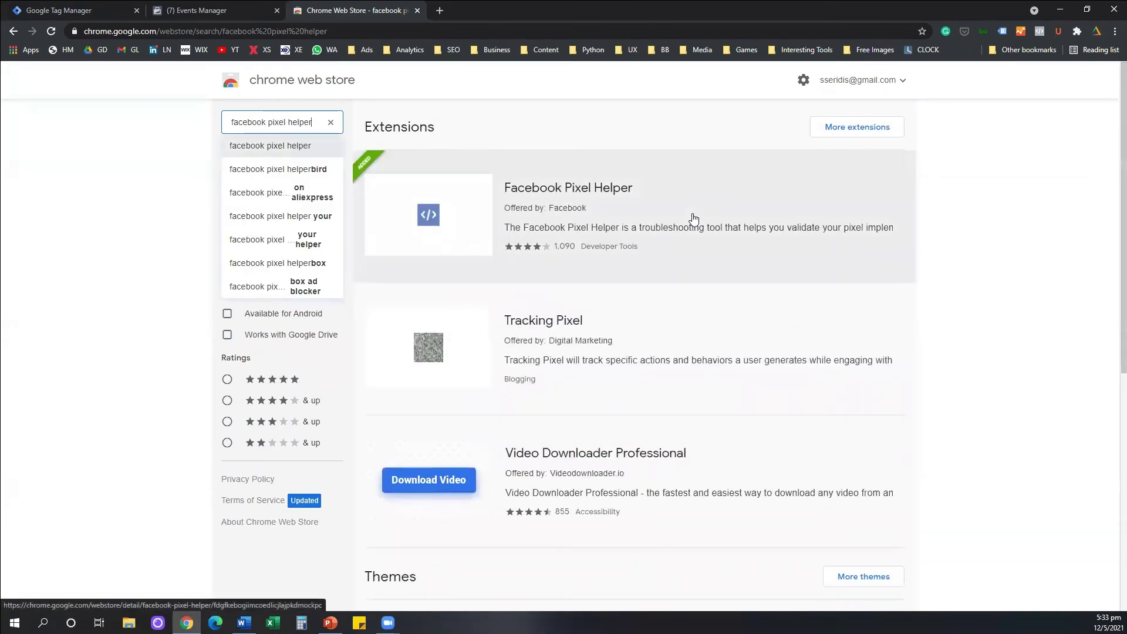
click(693, 215)
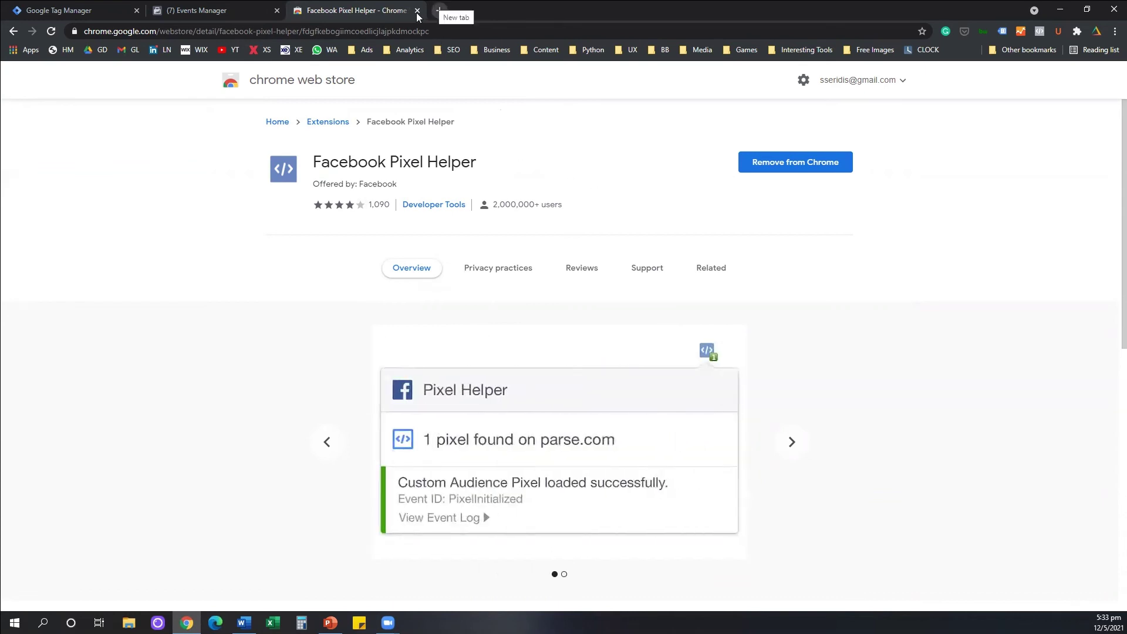
Open the digital marketing trainer's website home page to test the pixel on it.
click(437, 10)
click(411, 31)
text(soti)
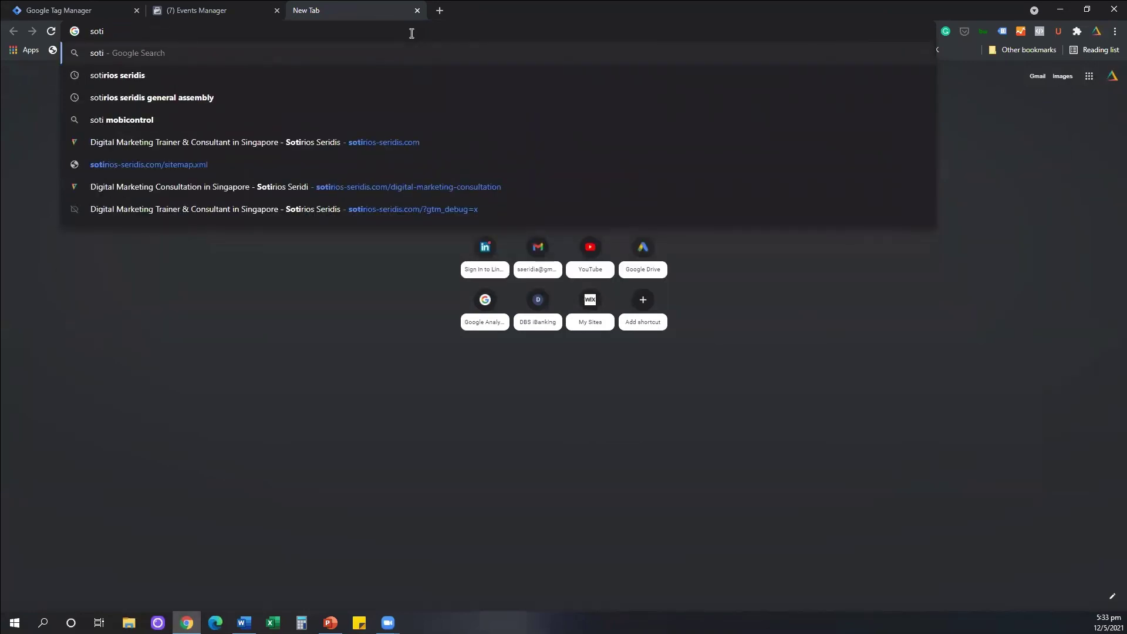
text(rio)
key(Return)
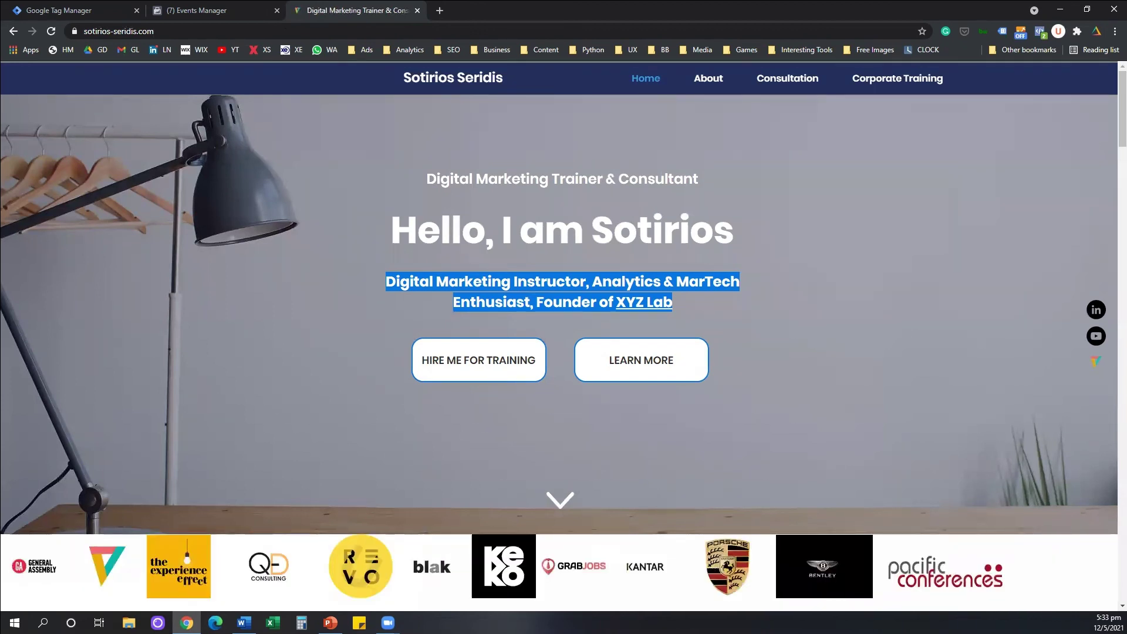
Check the pixel and events detected on the website with Facebook Pixel Helper, and switch back to Google Tag Manager.
drag(879, 152, 969, 107)
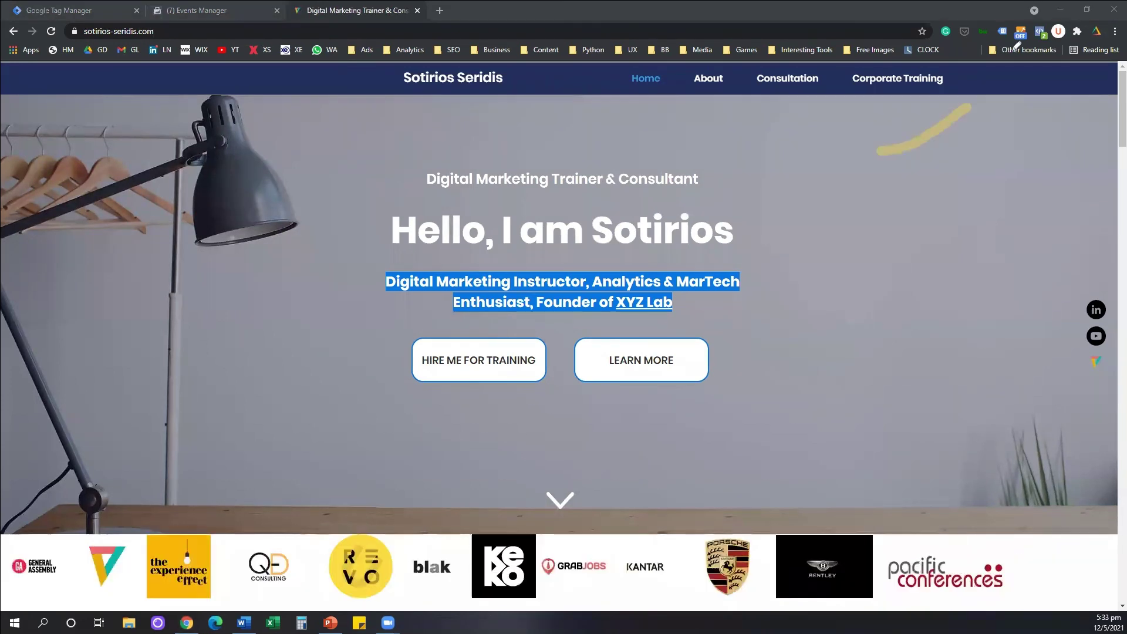
drag(1017, 45, 1021, 49)
click(1037, 33)
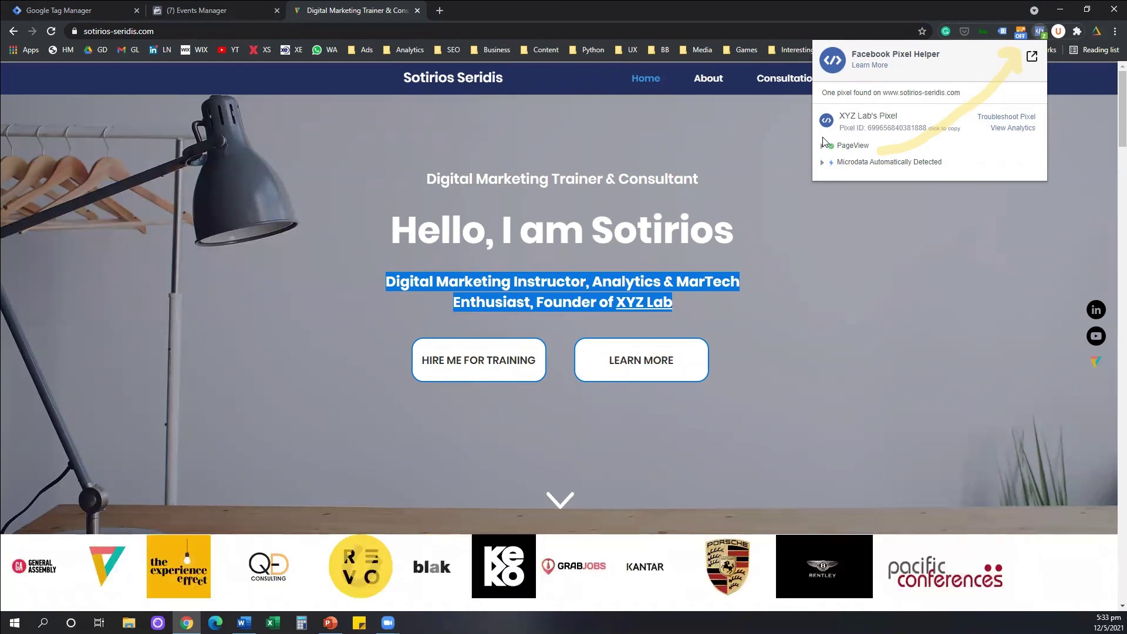
click(729, 69)
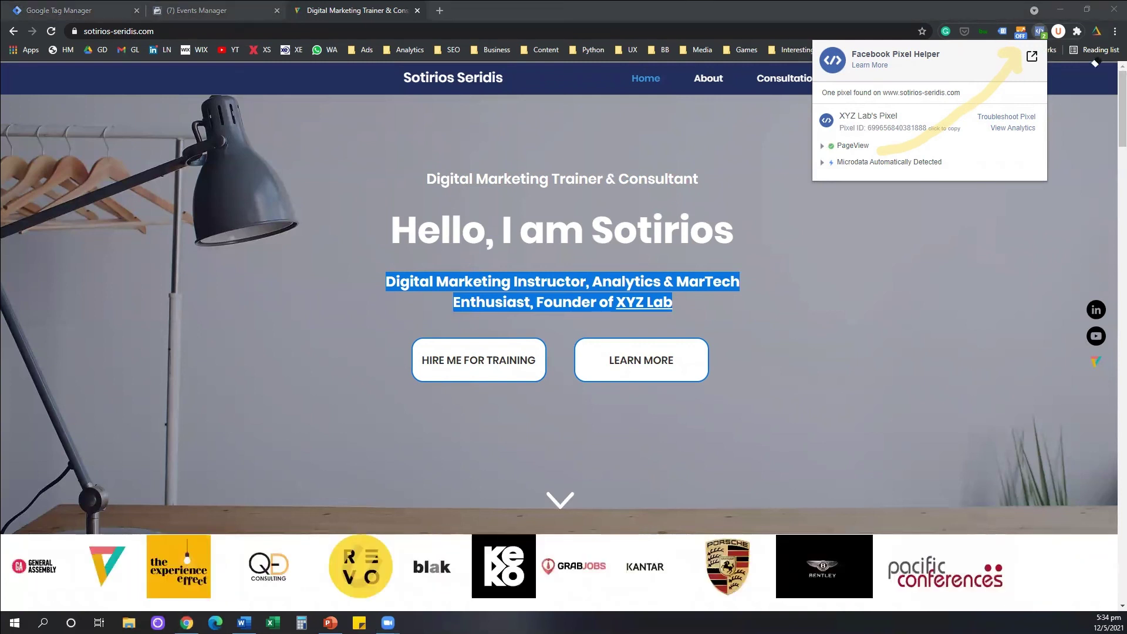
click(920, 136)
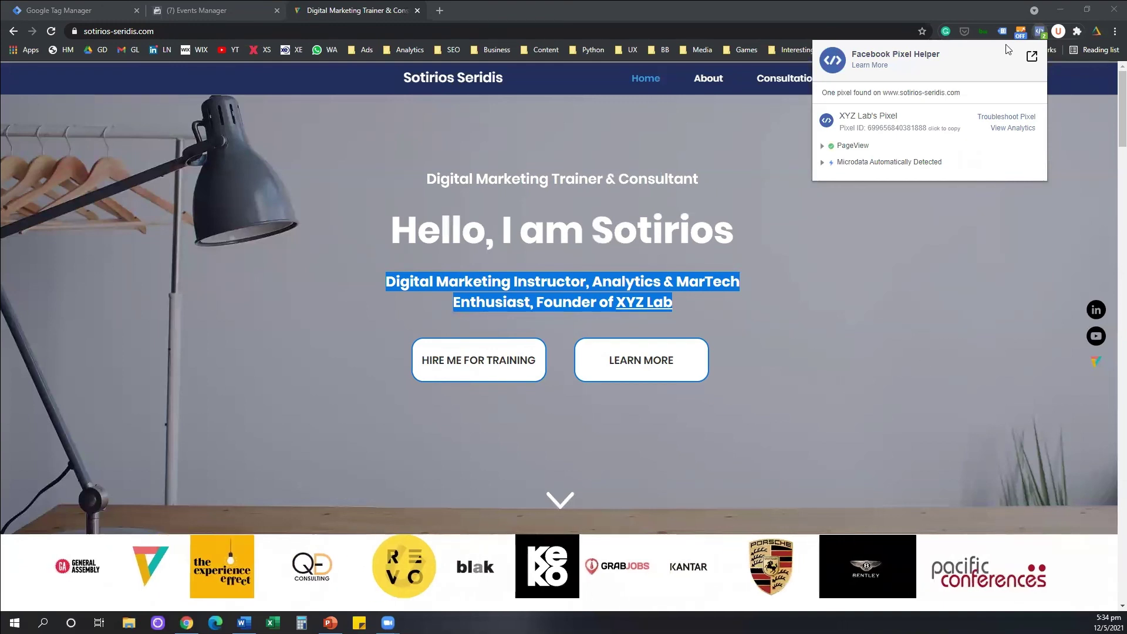
key(Escape)
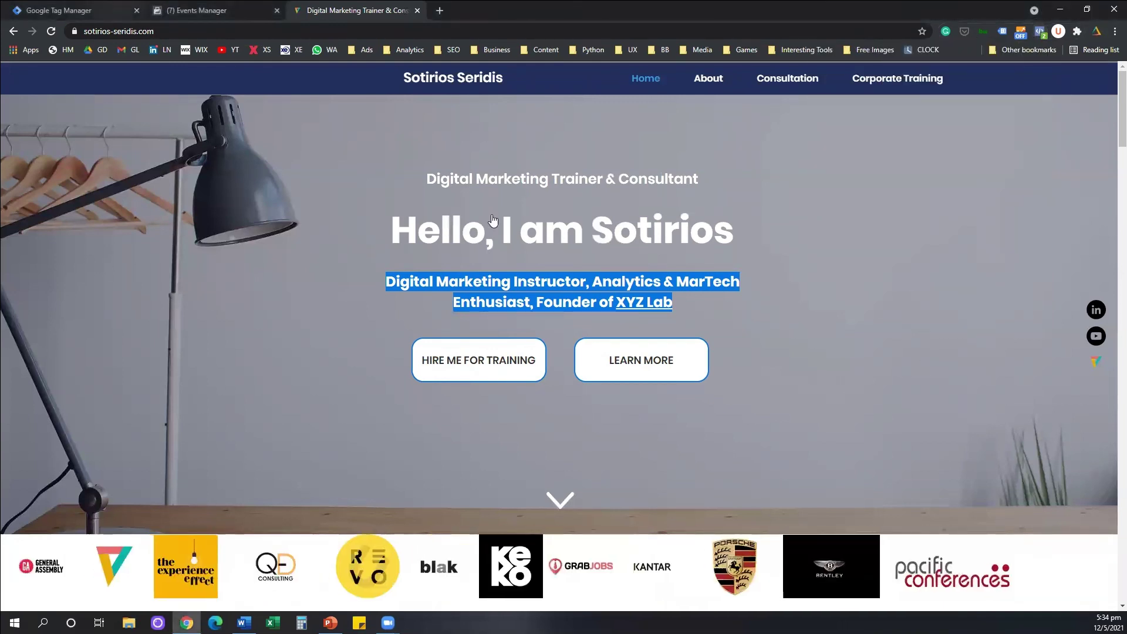
key(ctrl+1)
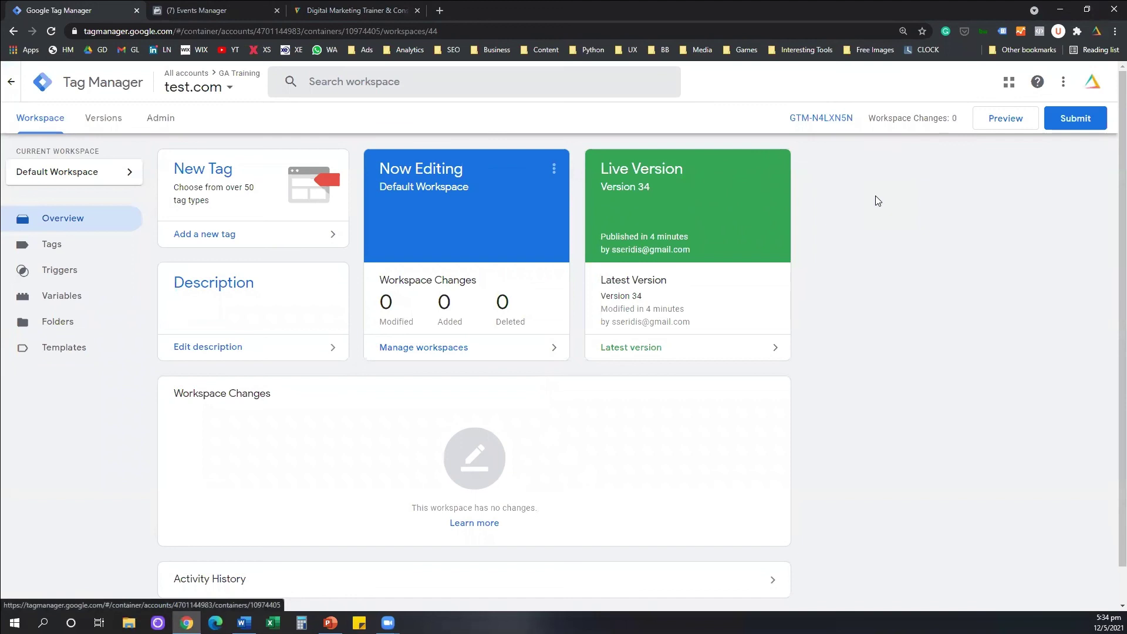